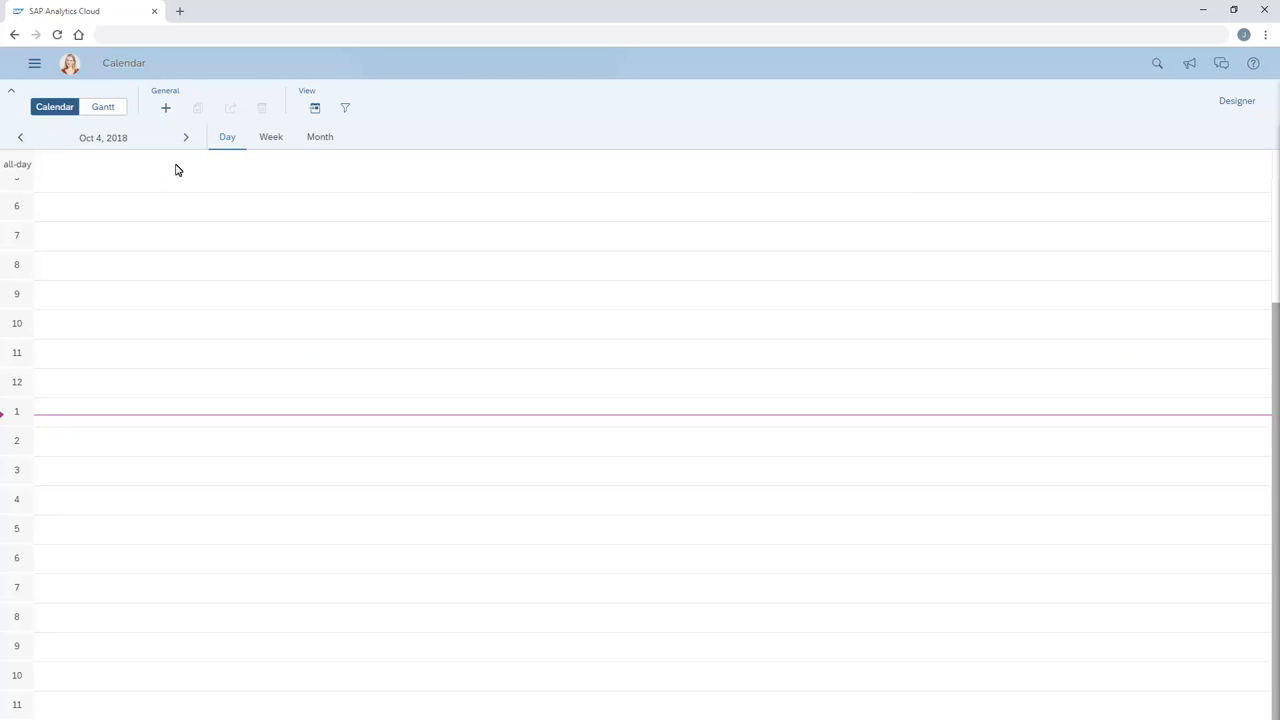
- View the calendar by week and by month, look at November 2018, and return to the current month
click(271, 141)
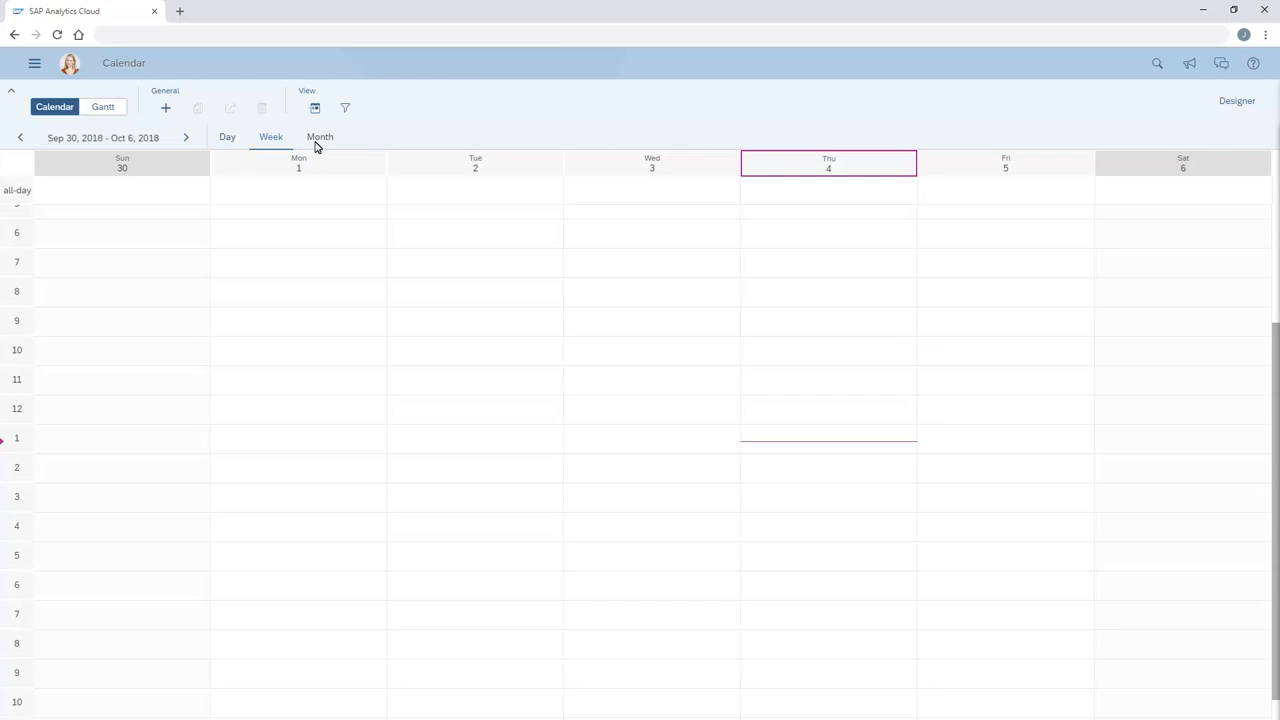
click(321, 142)
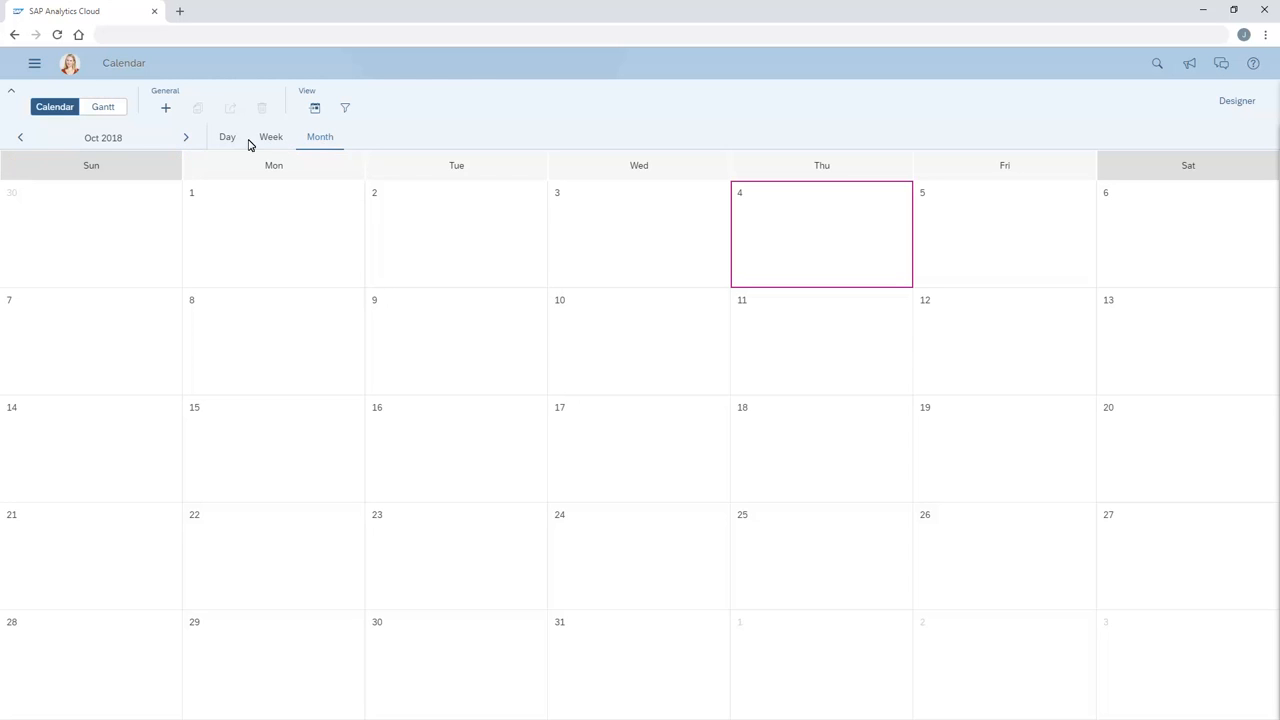
click(185, 139)
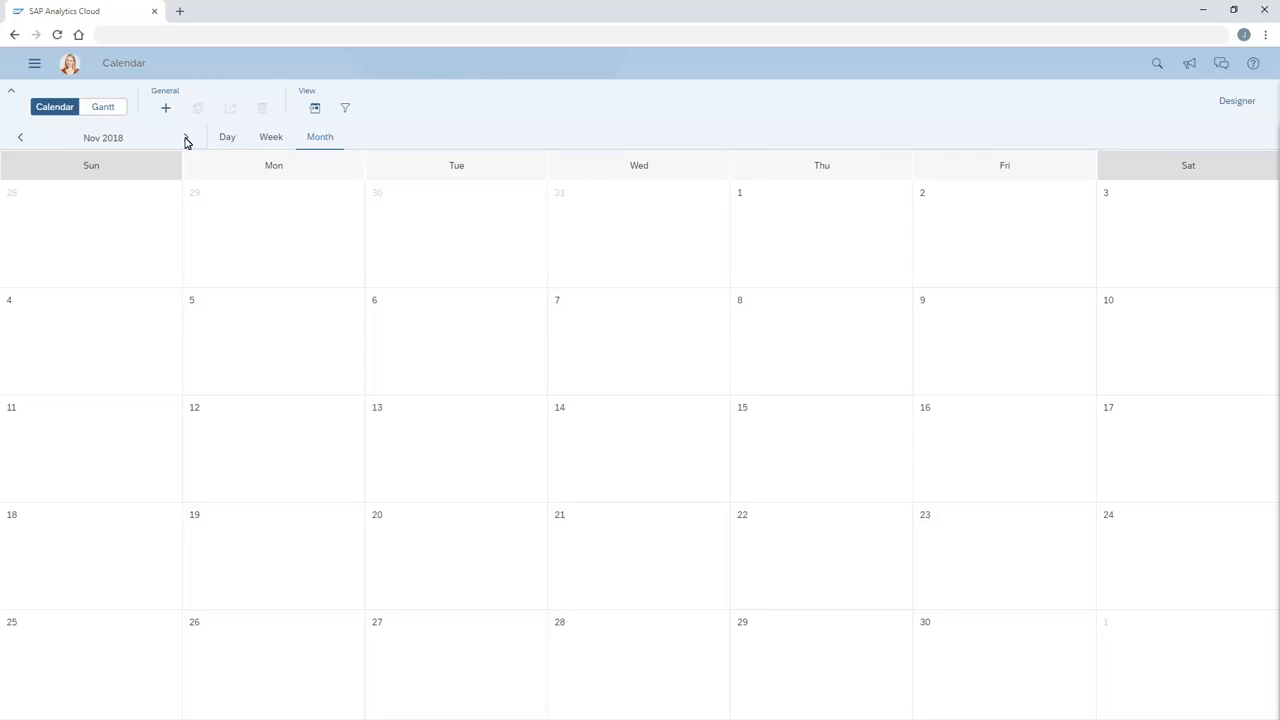
click(314, 110)
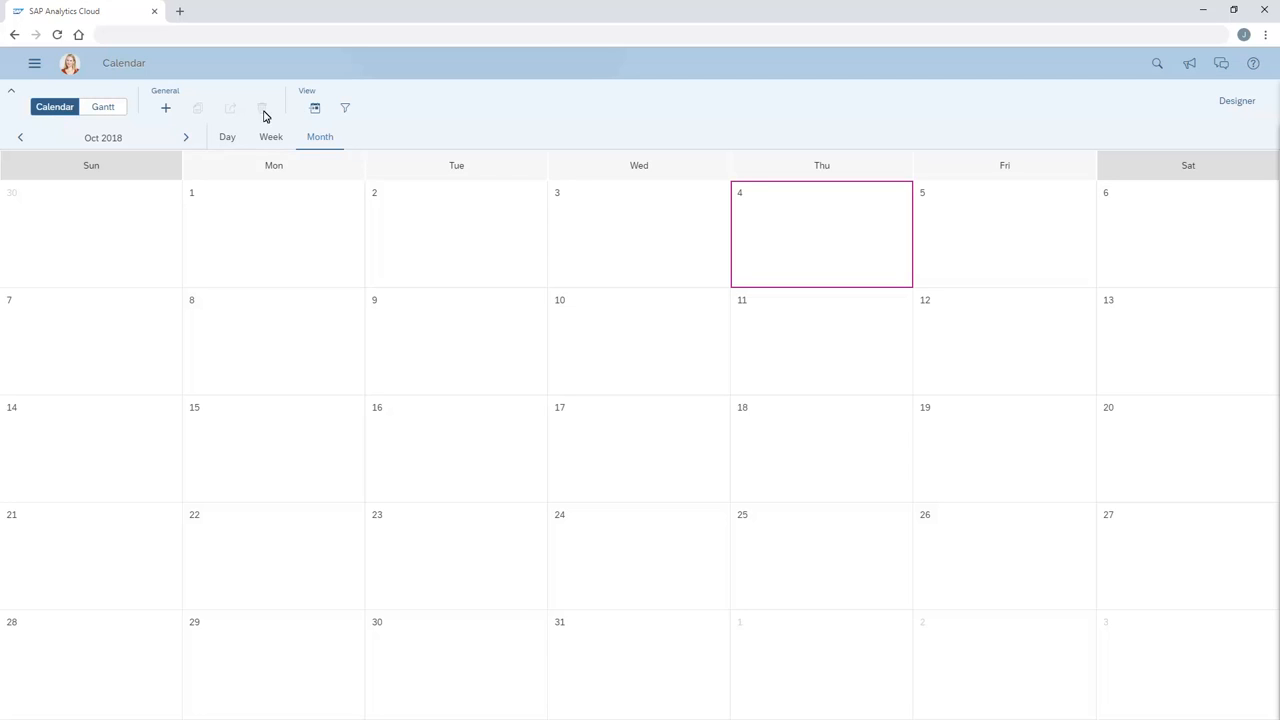
- Start a new task named "Review revenue analysis" and assign it to yourself
click(166, 109)
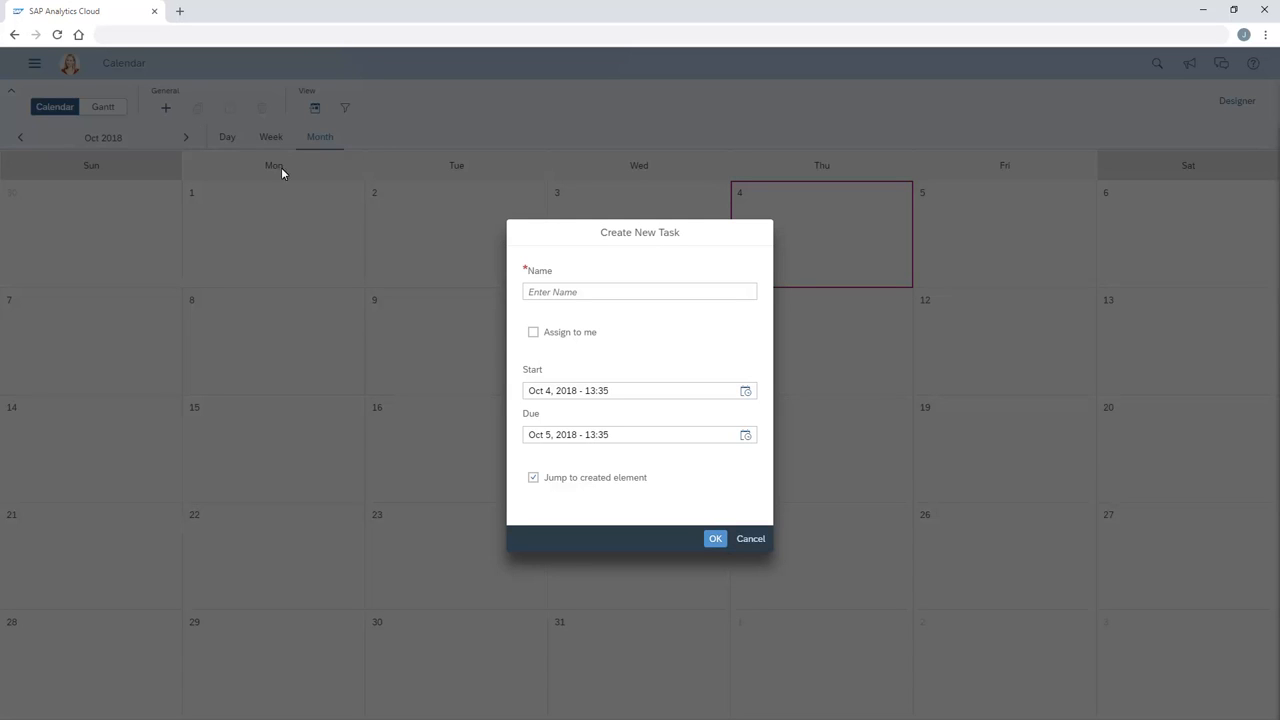
click(537, 294)
text(Review revenue analysis)
click(534, 334)
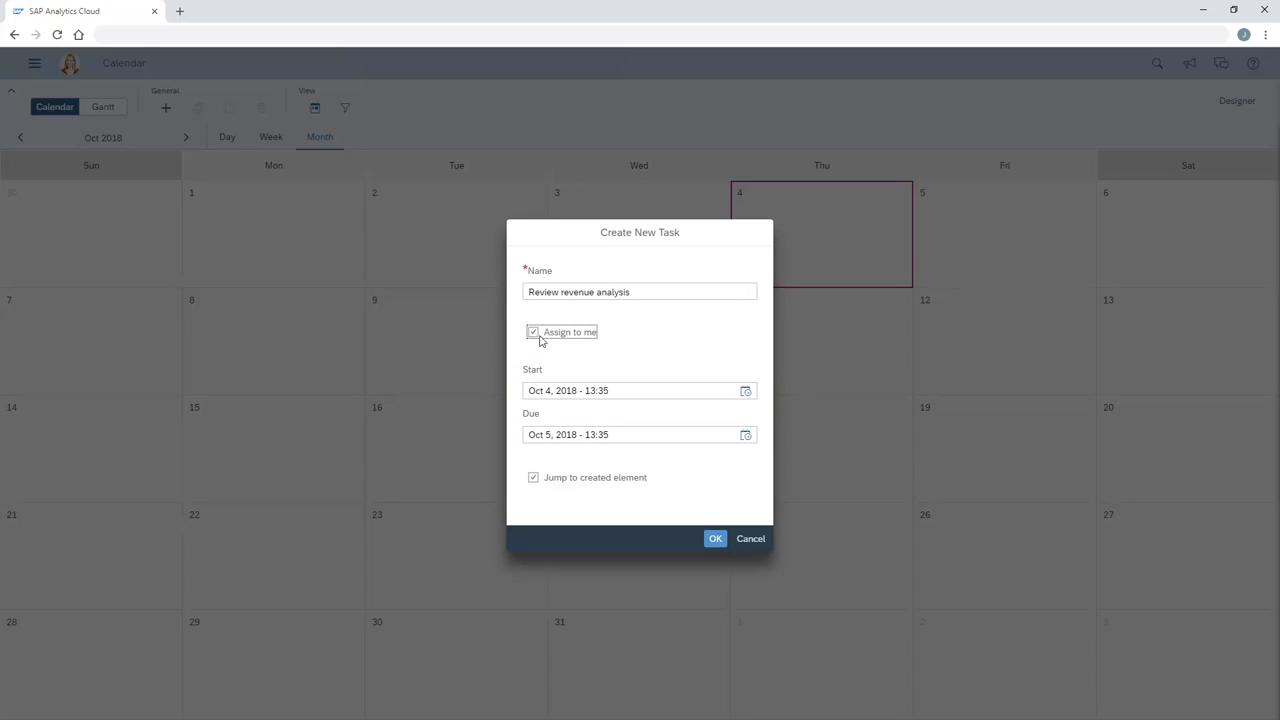
- Set the task's due time to Oct 5, 2018 at 16:30 and create the task
click(745, 435)
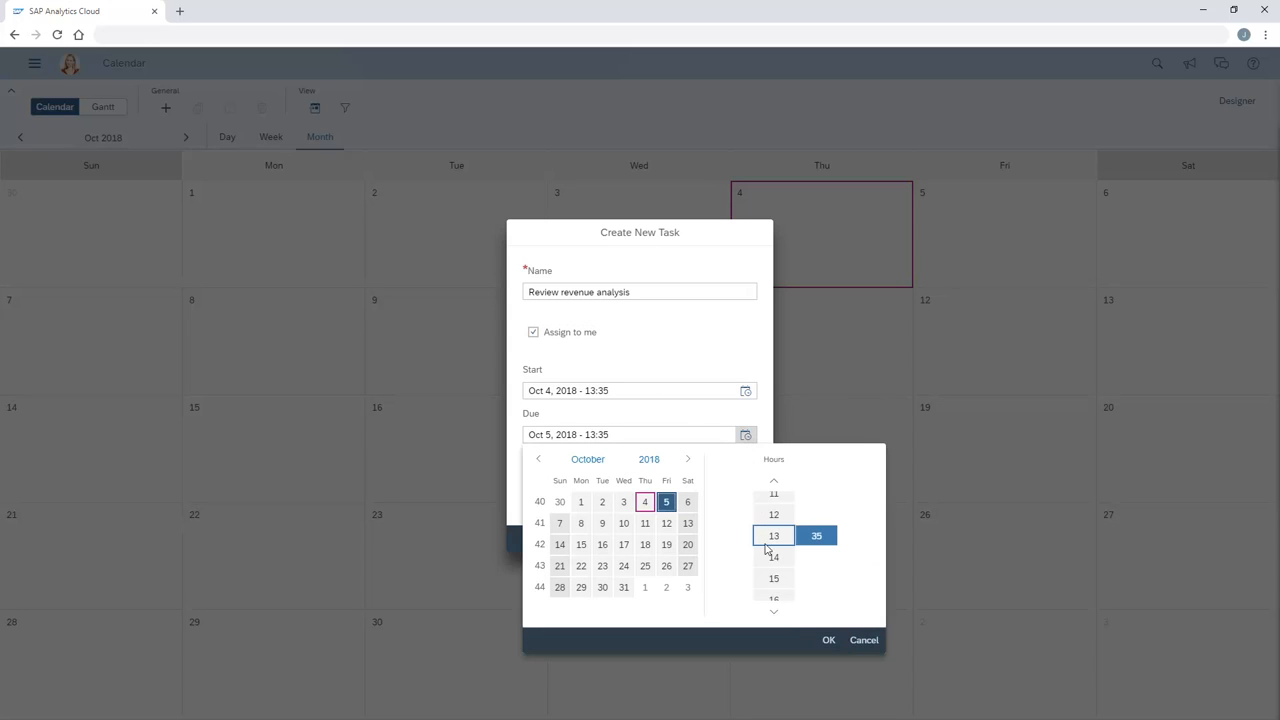
click(774, 596)
click(817, 541)
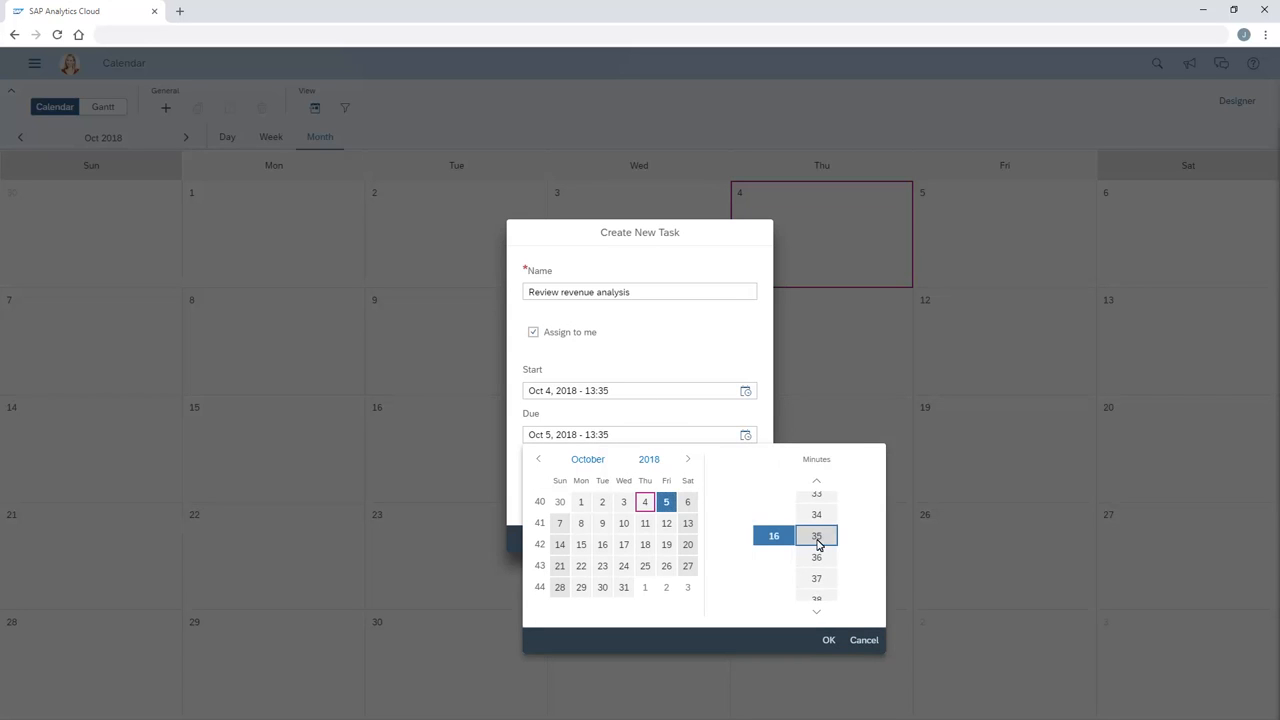
scroll(817, 490, up, 4)
click(817, 515)
click(829, 640)
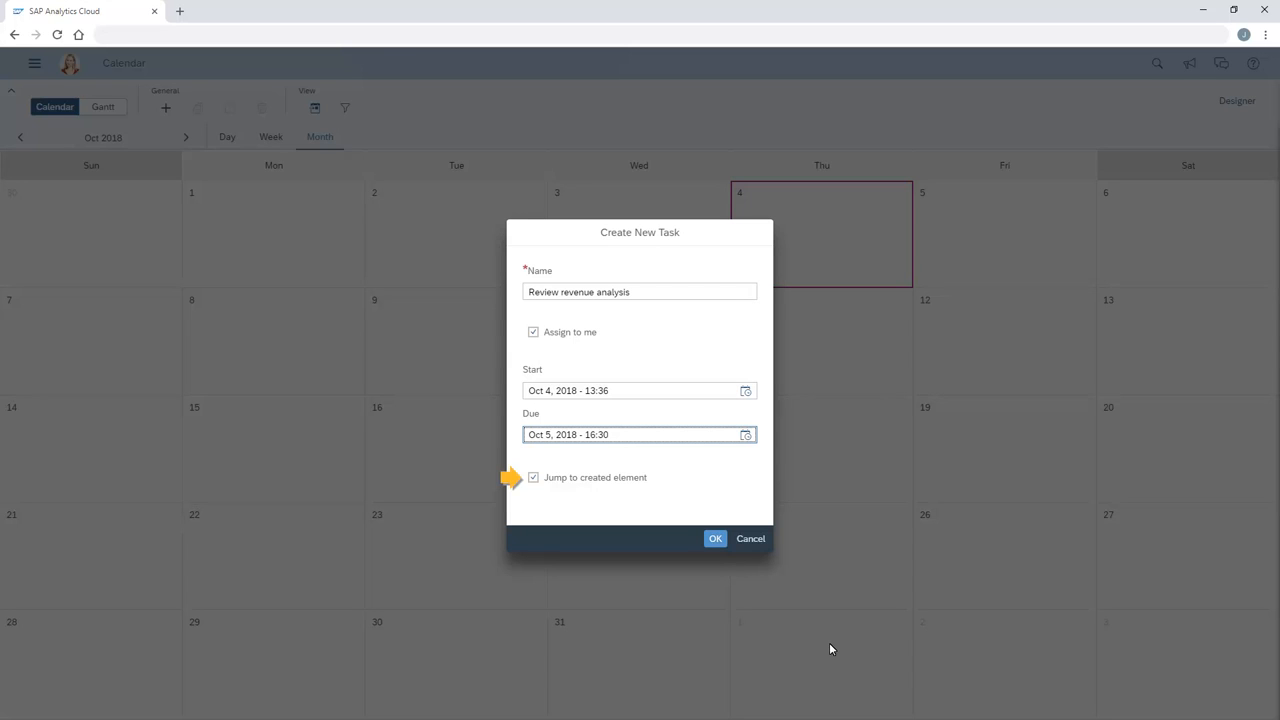
click(715, 540)
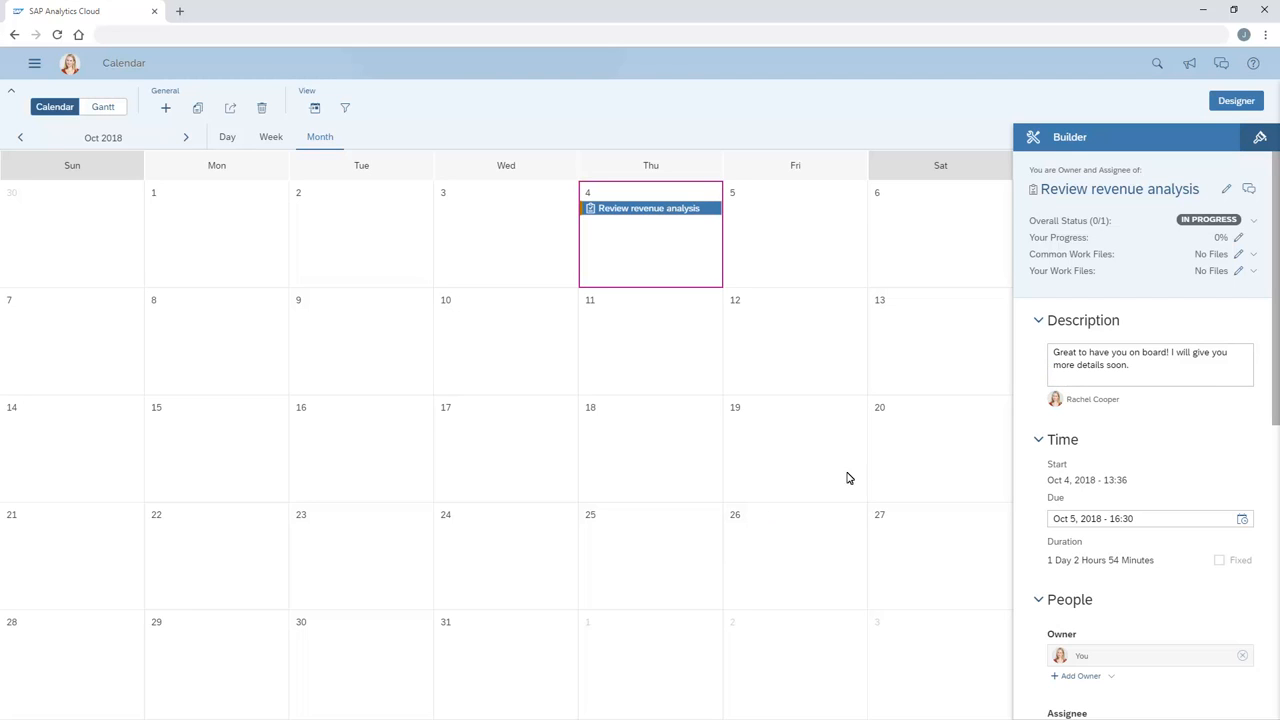
- Set the task description to "Drop by my desk before end of day tomorrow to discuss the latest analysis." and add a colleague as assignee
click(1063, 362)
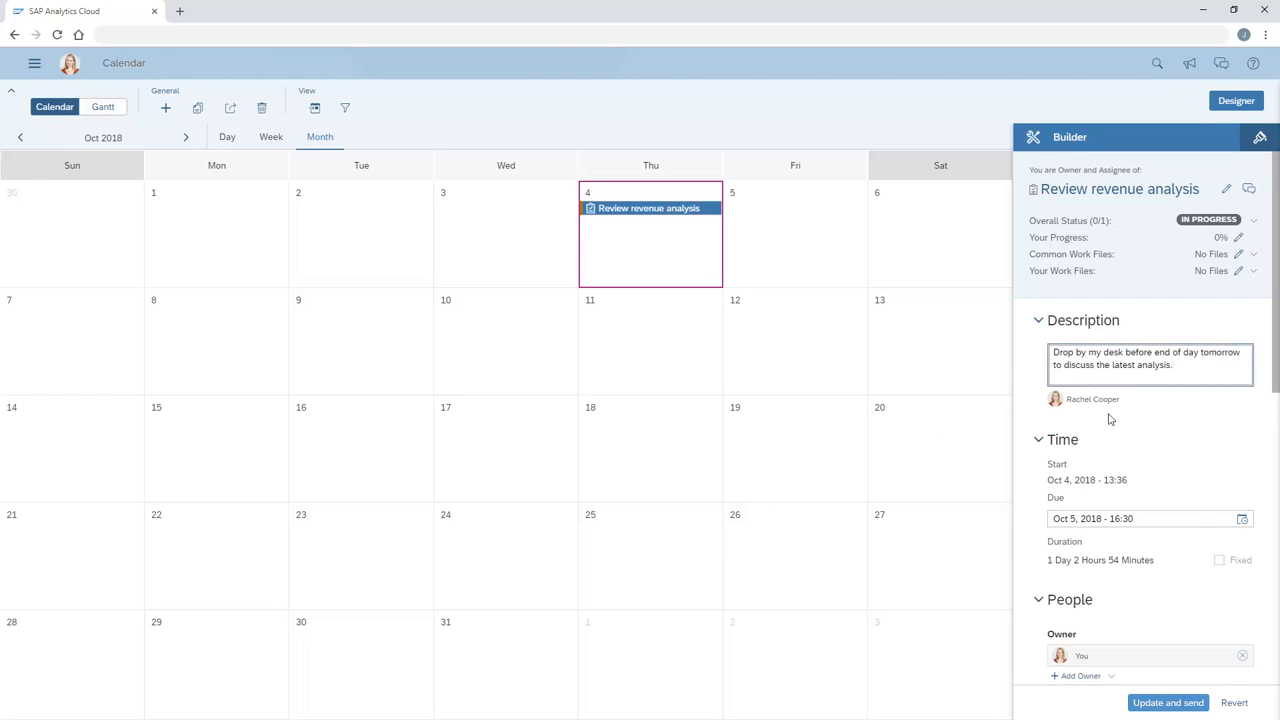
click(1273, 622)
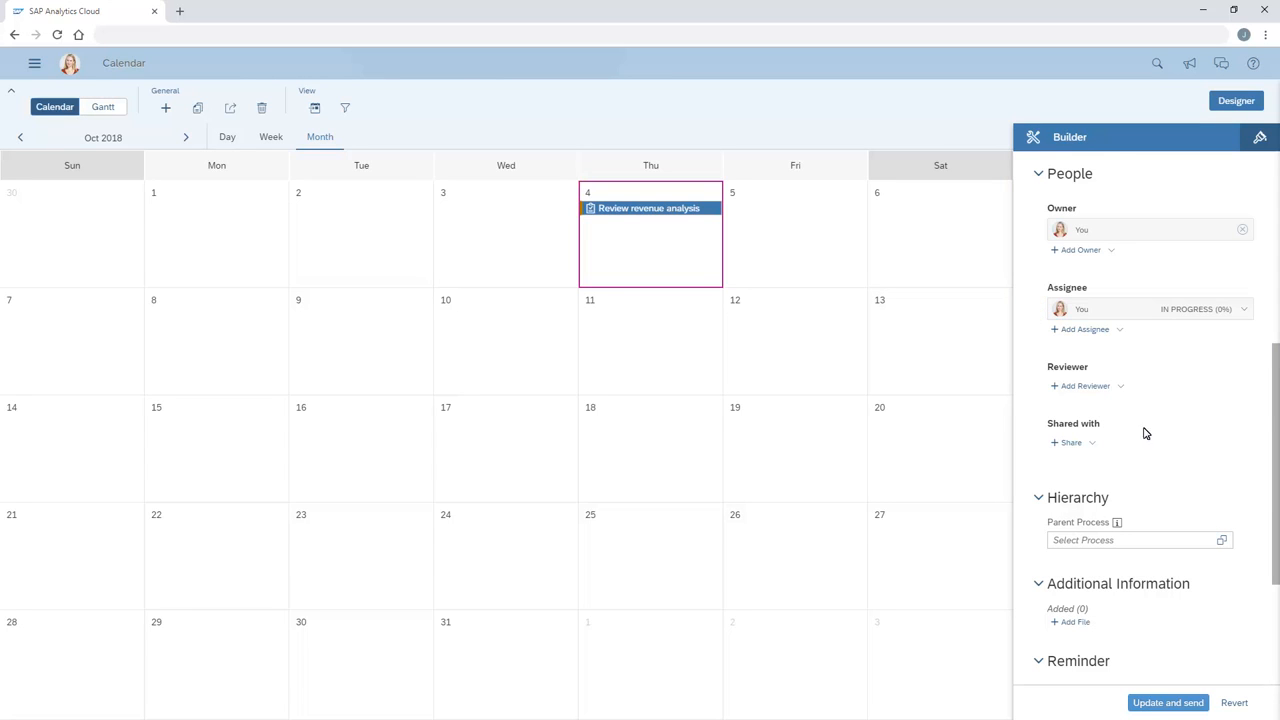
click(1080, 330)
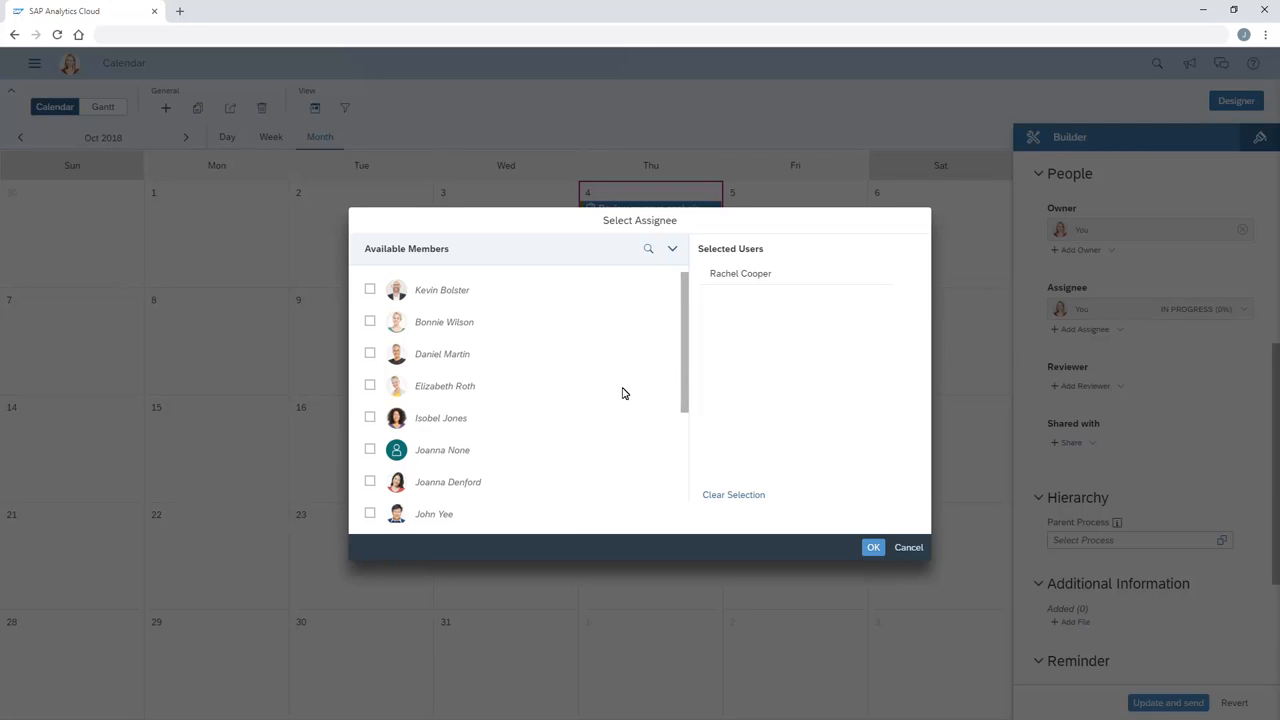
click(370, 419)
click(873, 548)
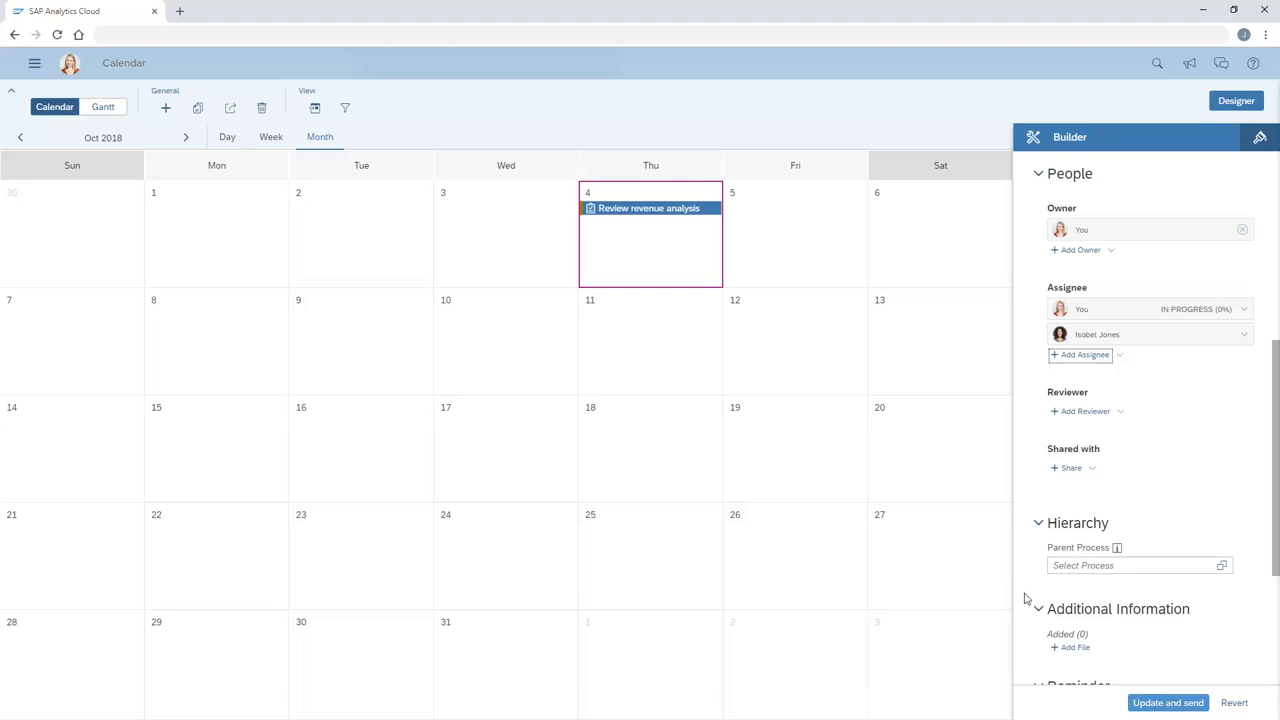
- Attach the Revenue Analysis file from the Public folder to the task as additional information
scroll(1273, 667, down, 3)
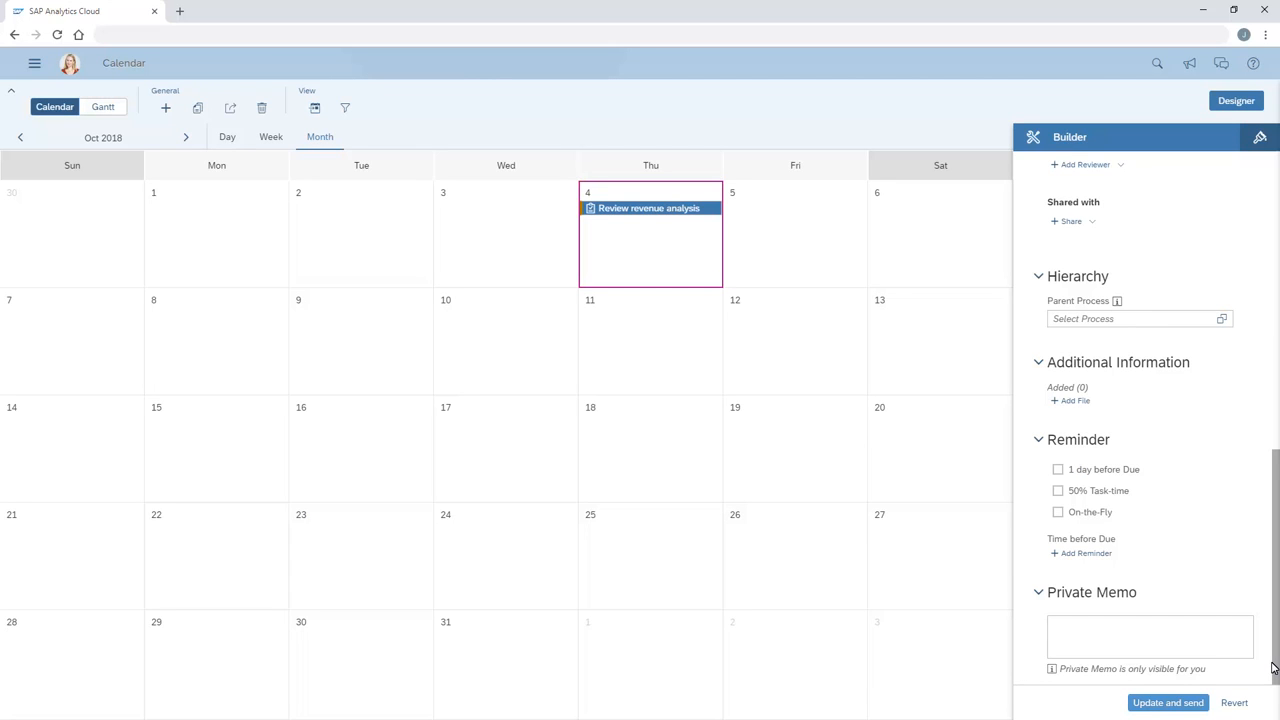
click(1072, 401)
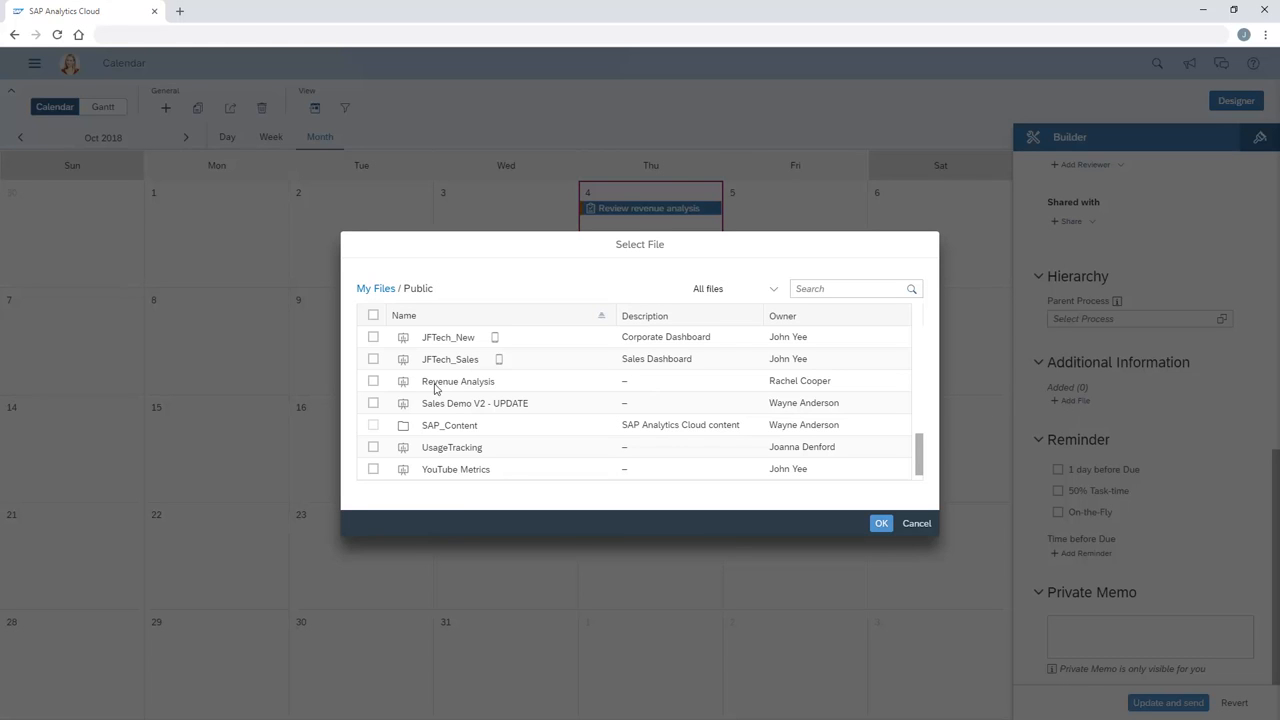
click(374, 384)
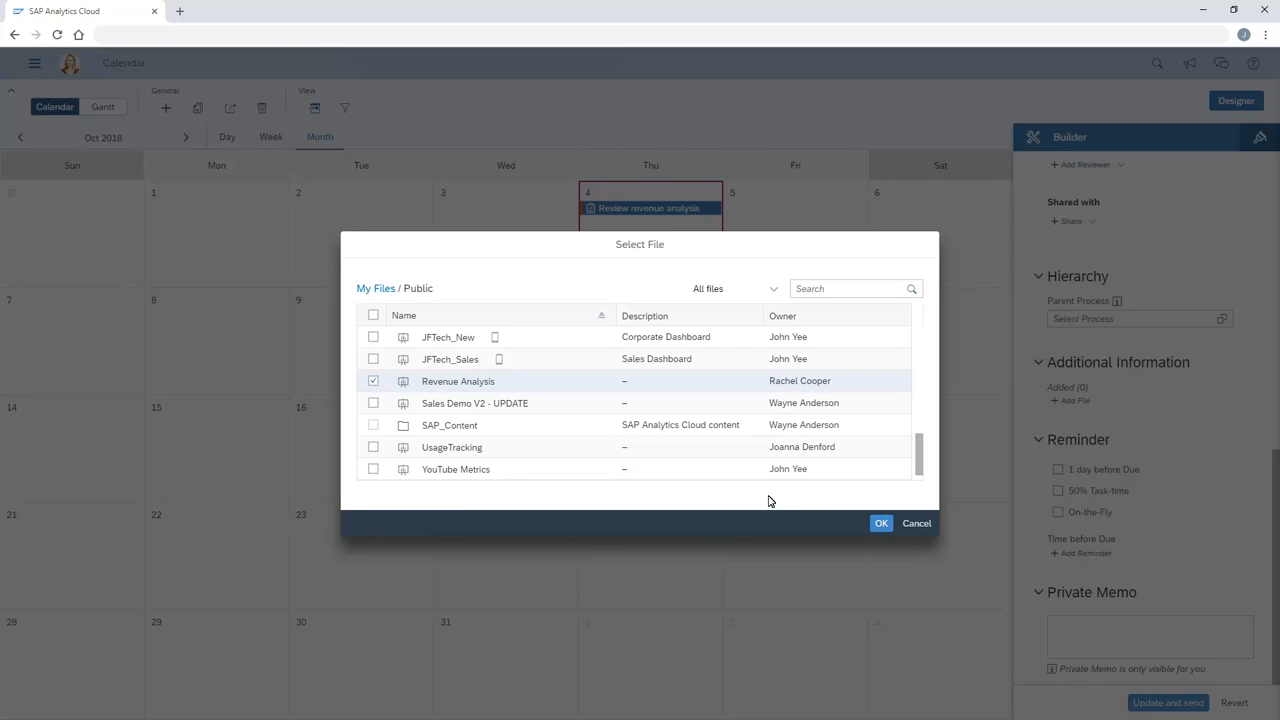
click(881, 525)
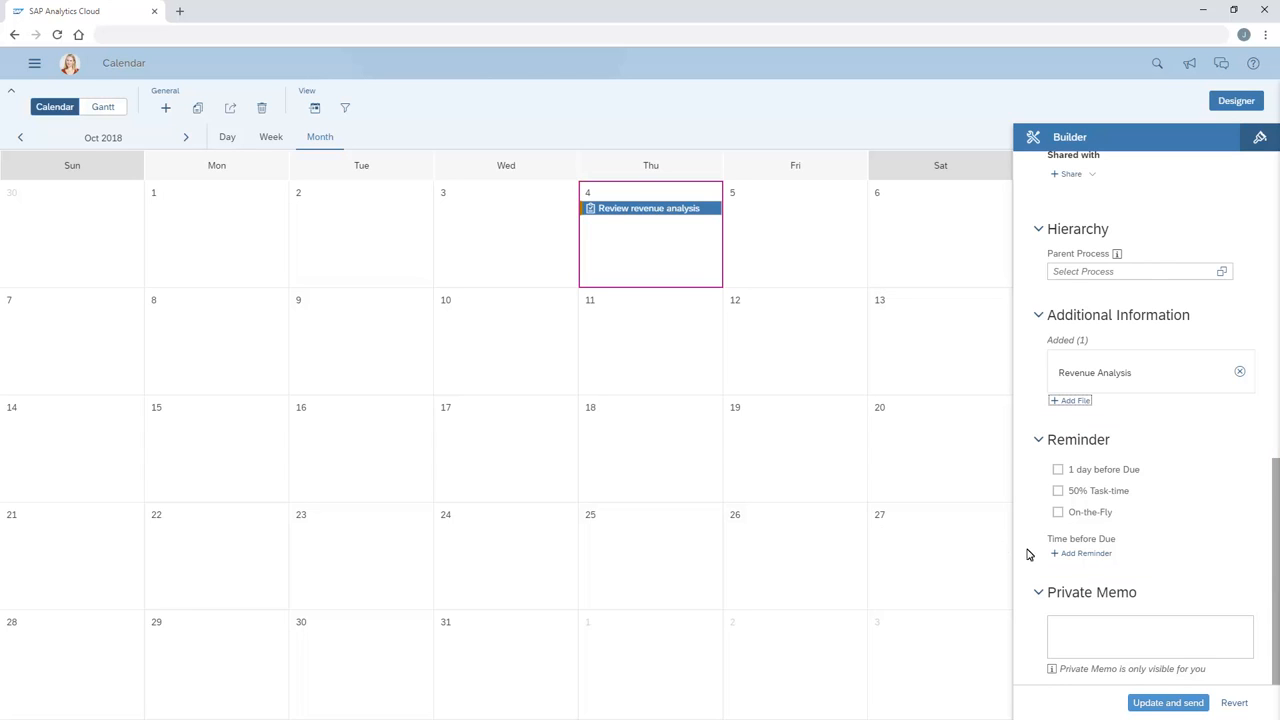
- Add a reminder 2 hours before the task is due, and update and send the task
click(1082, 556)
click(1055, 541)
text(2)
click(1208, 535)
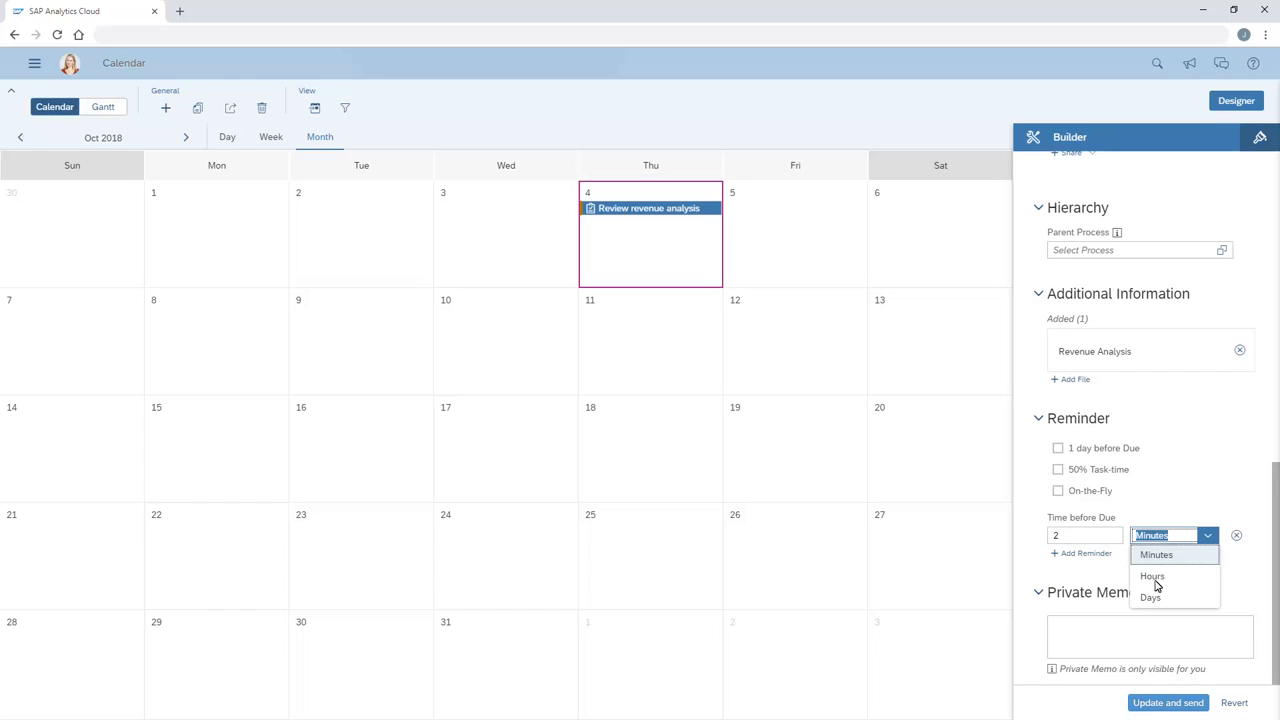
click(1158, 577)
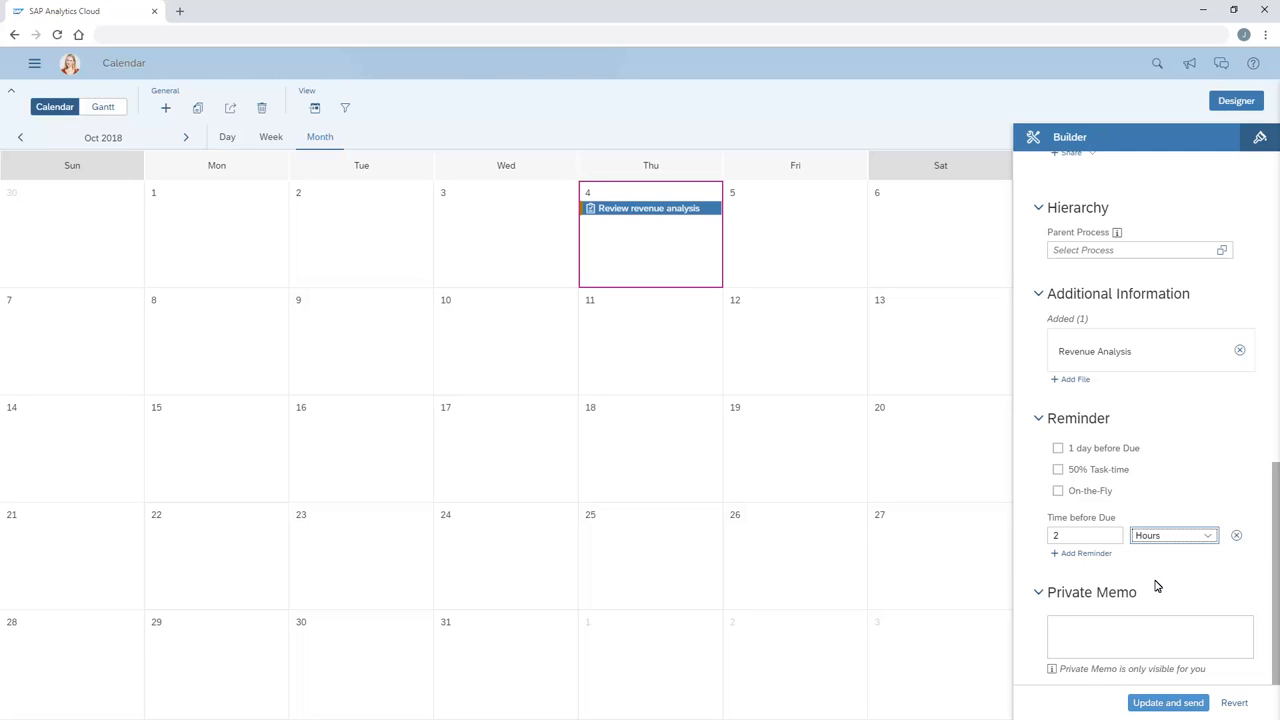
click(1166, 703)
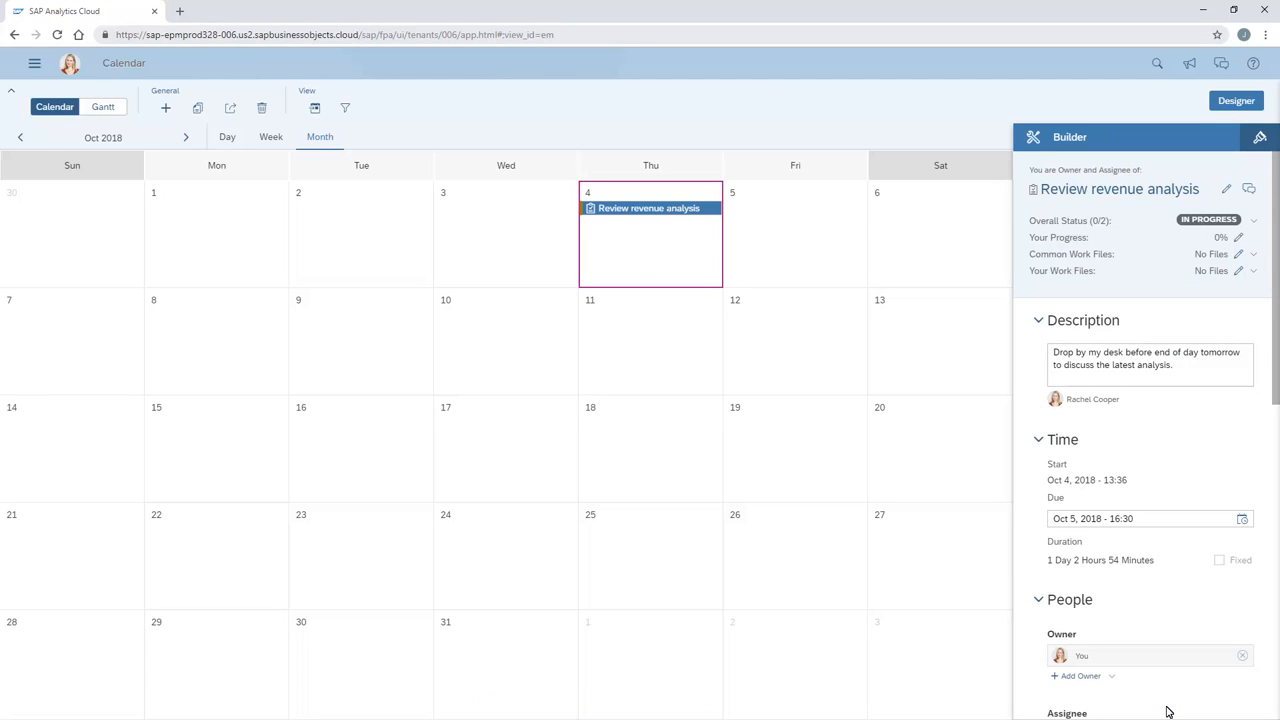
- View the task's styling options, return to its details, and switch the calendar to the Gantt view
click(1260, 140)
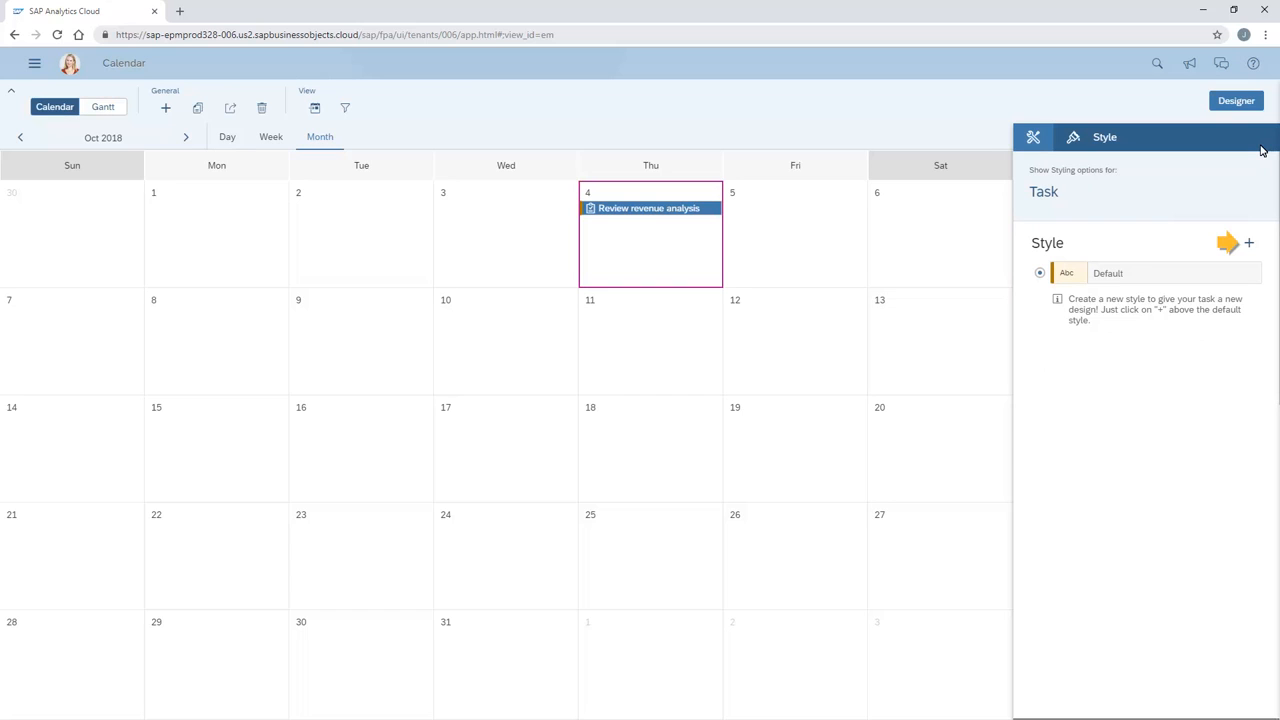
click(1033, 140)
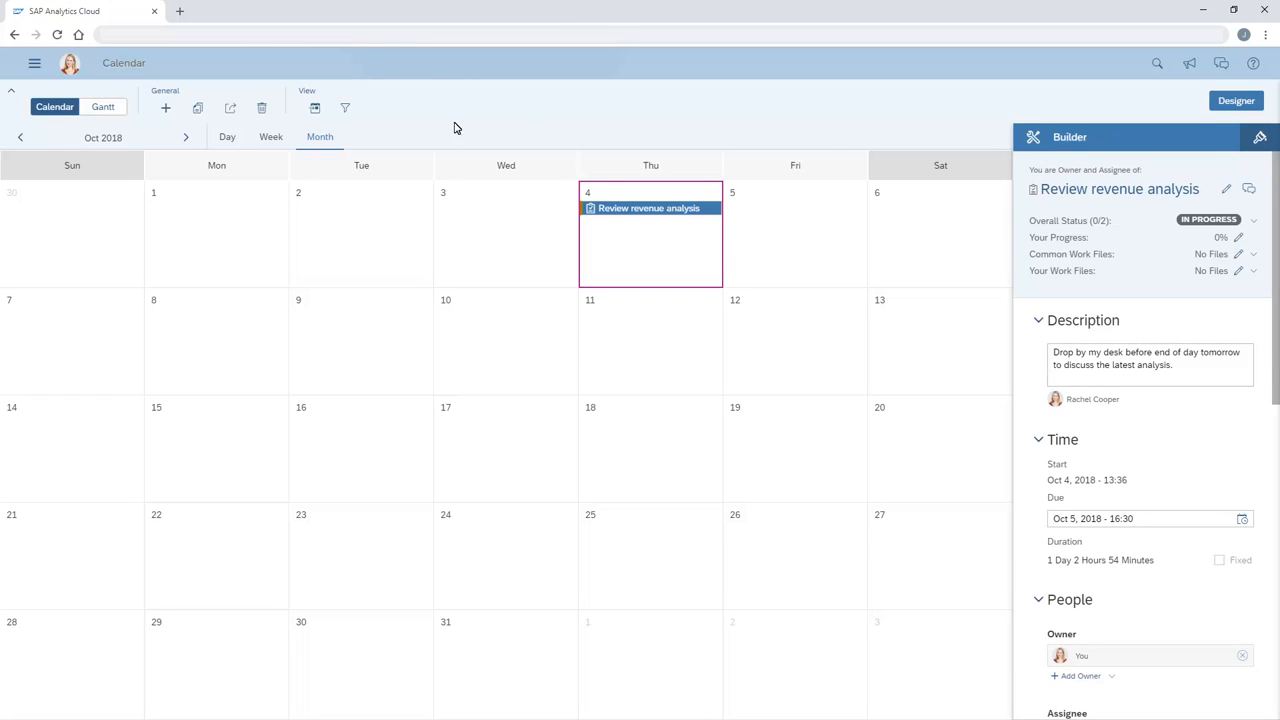
click(103, 108)
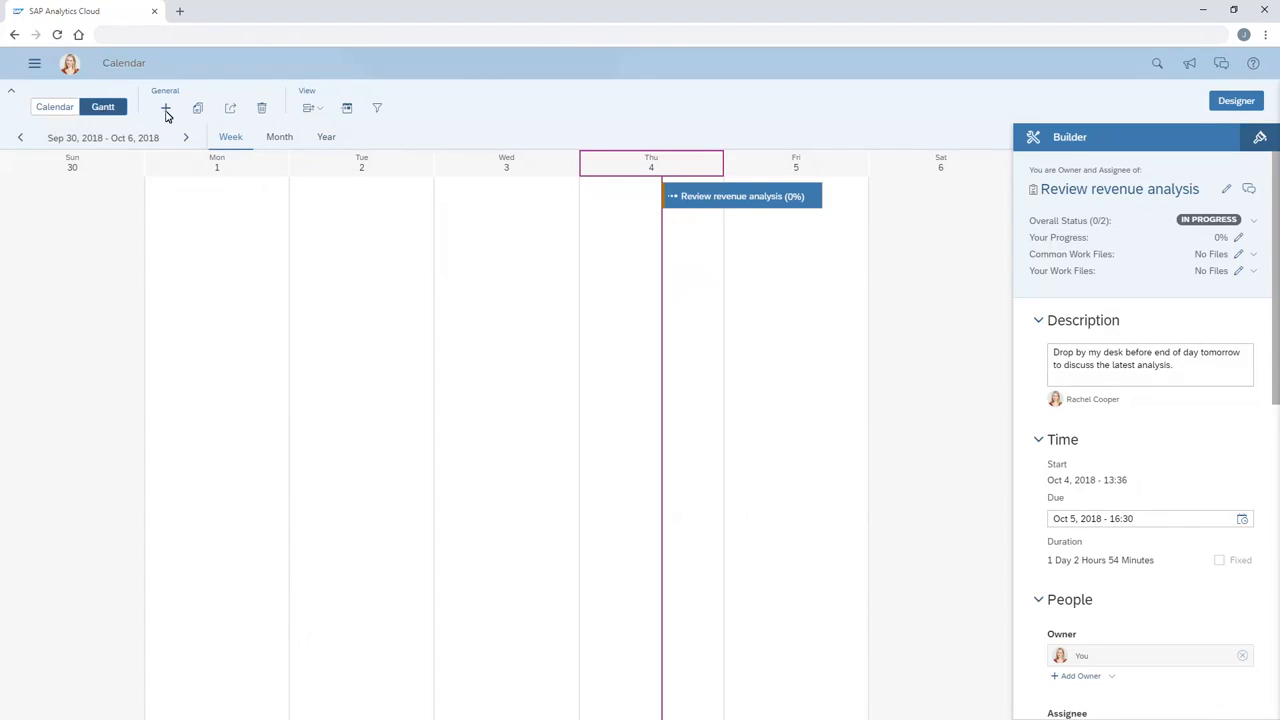
- Start a new element named "Evaluate business approach" and make it a process
click(165, 109)
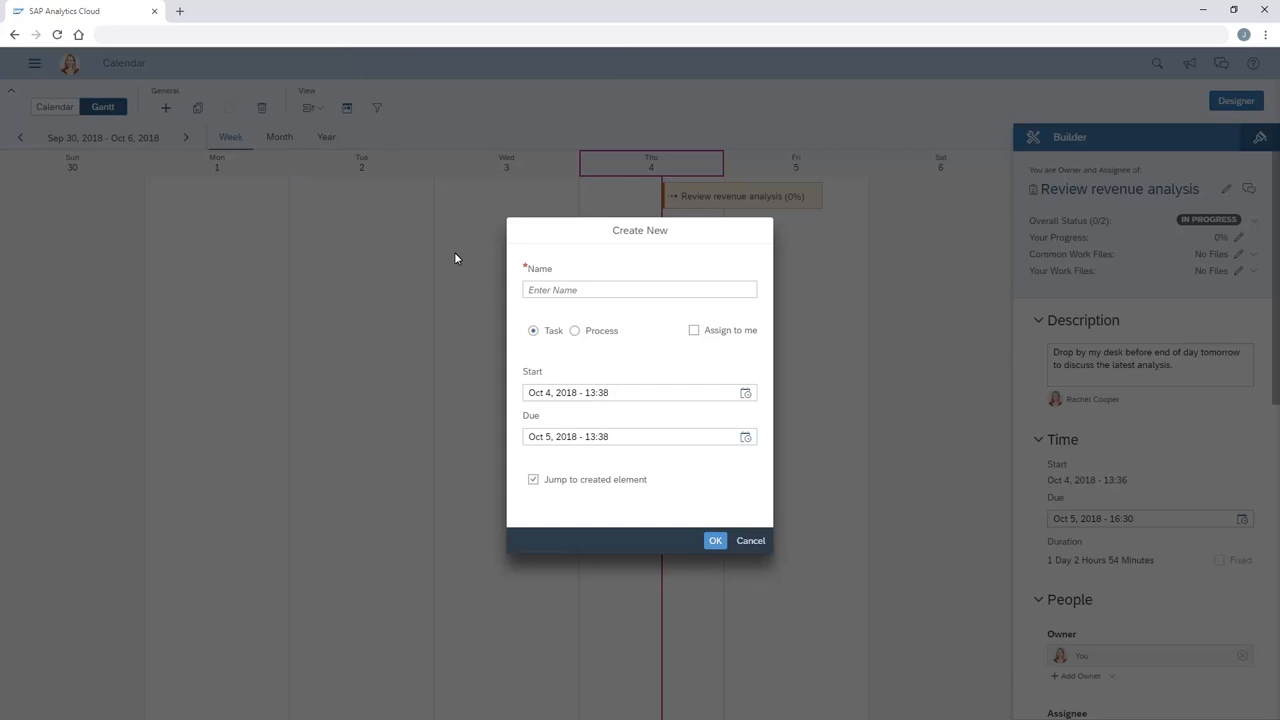
click(538, 290)
text(Evaluate business approach)
click(575, 331)
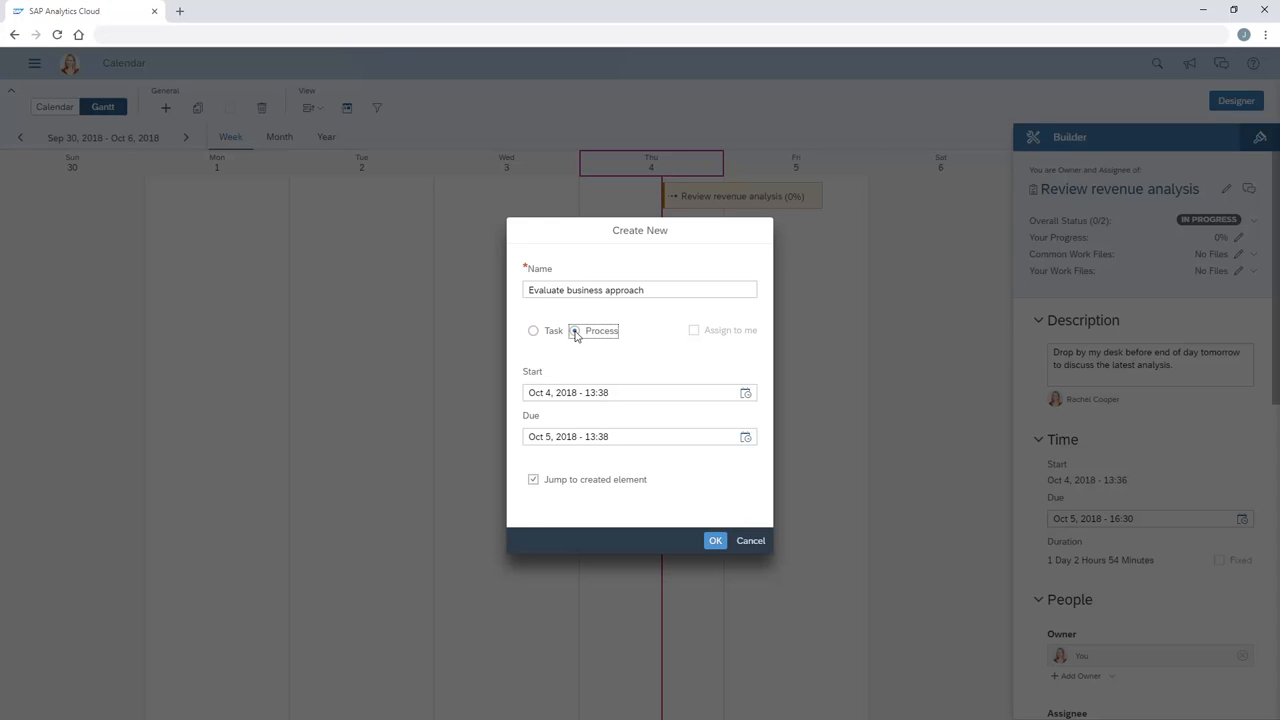
- Set the new process's start to Oct 8, 2018 at 8:00
click(745, 393)
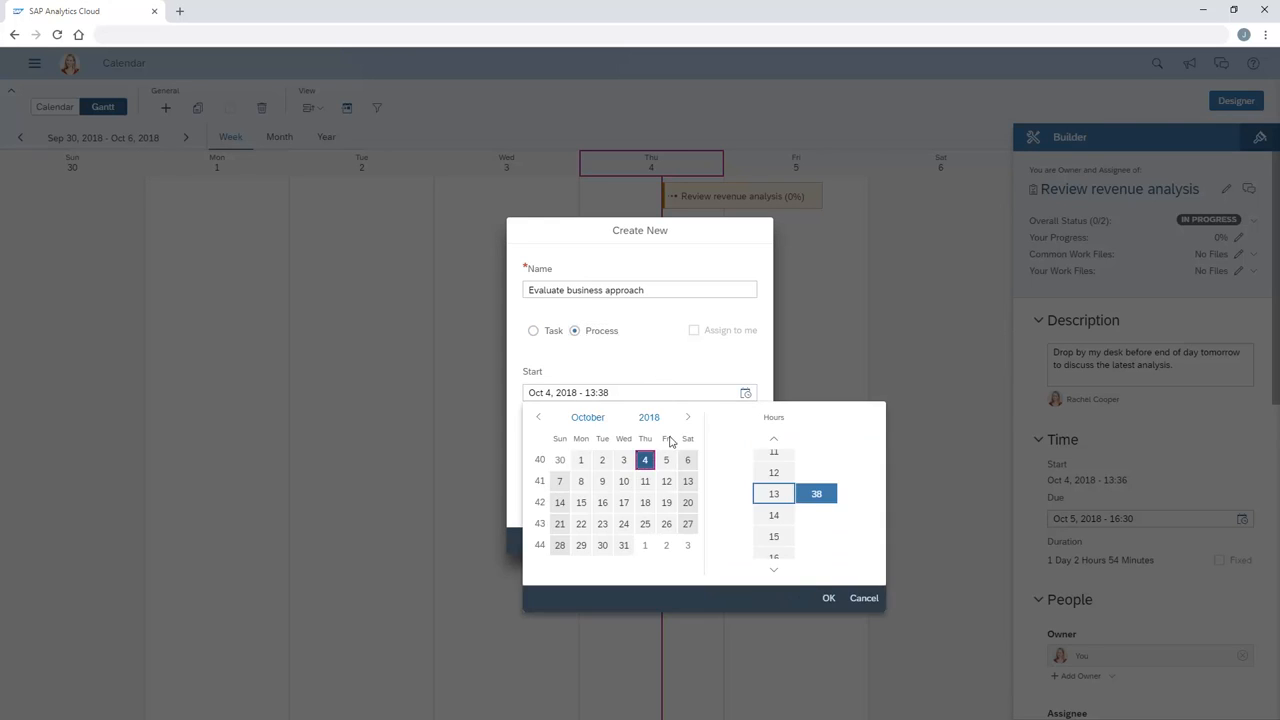
click(581, 483)
click(775, 441)
click(775, 477)
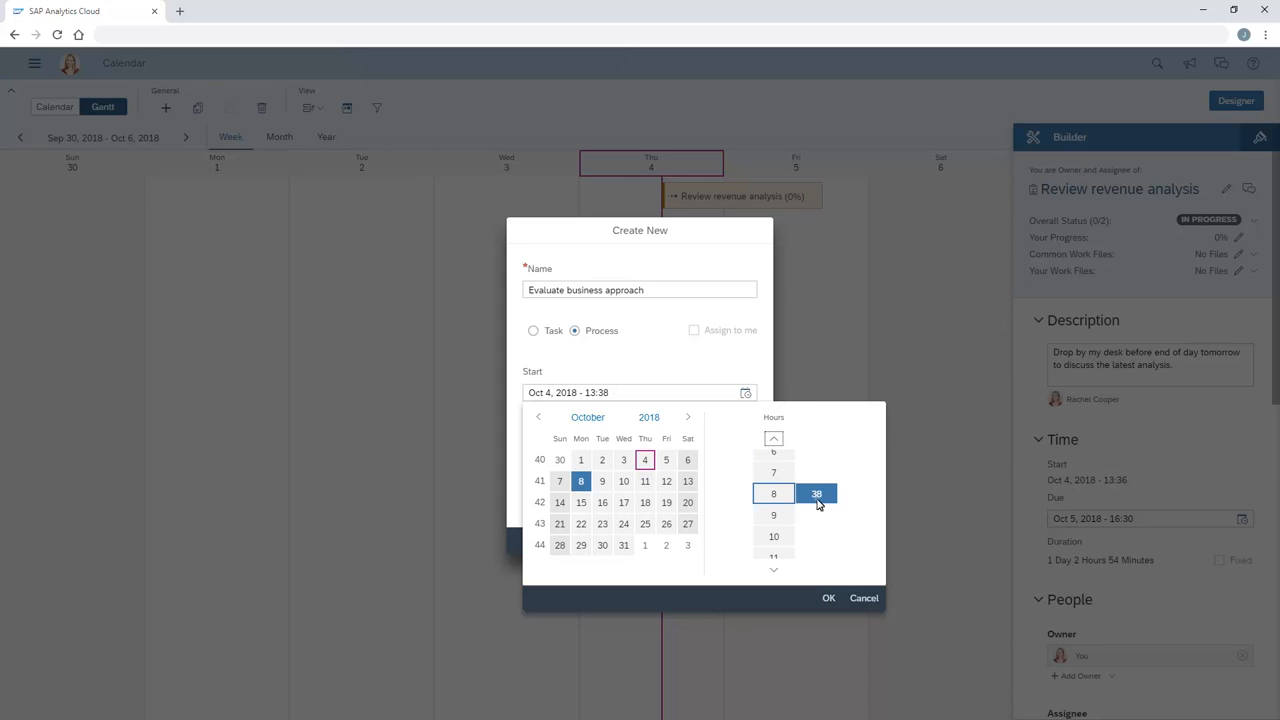
click(816, 494)
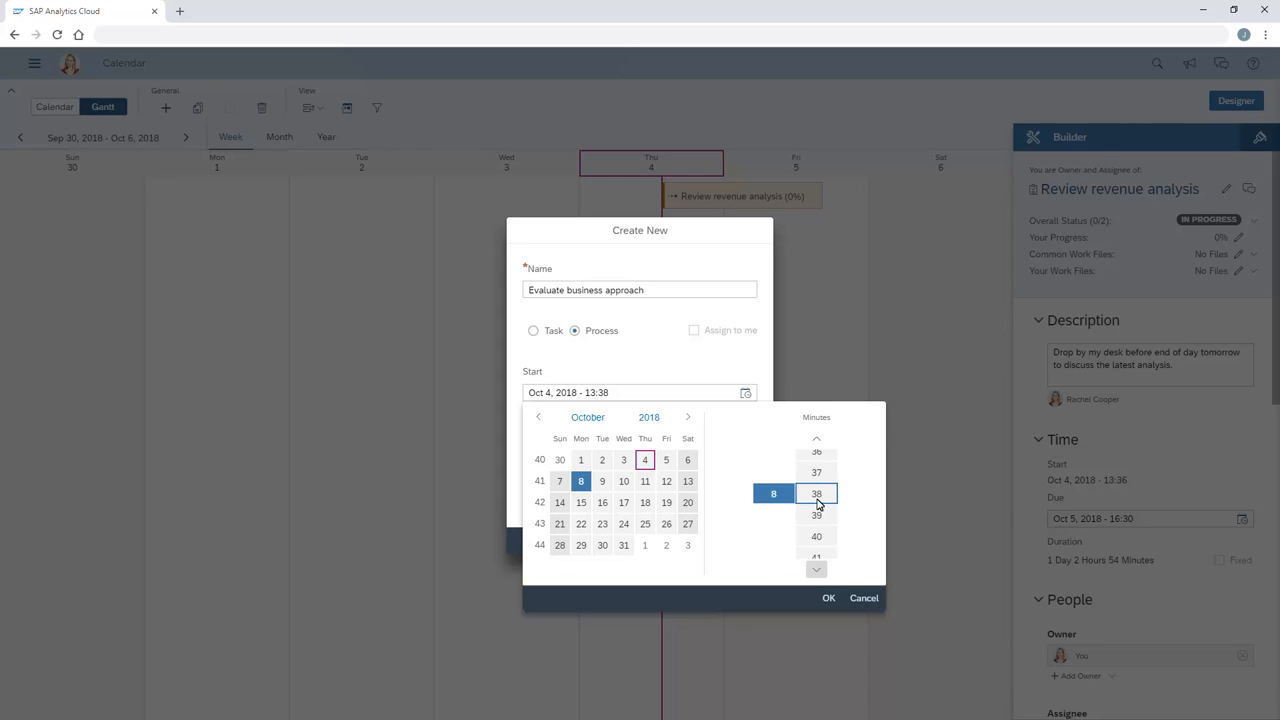
click(816, 568)
click(816, 568)
click(829, 602)
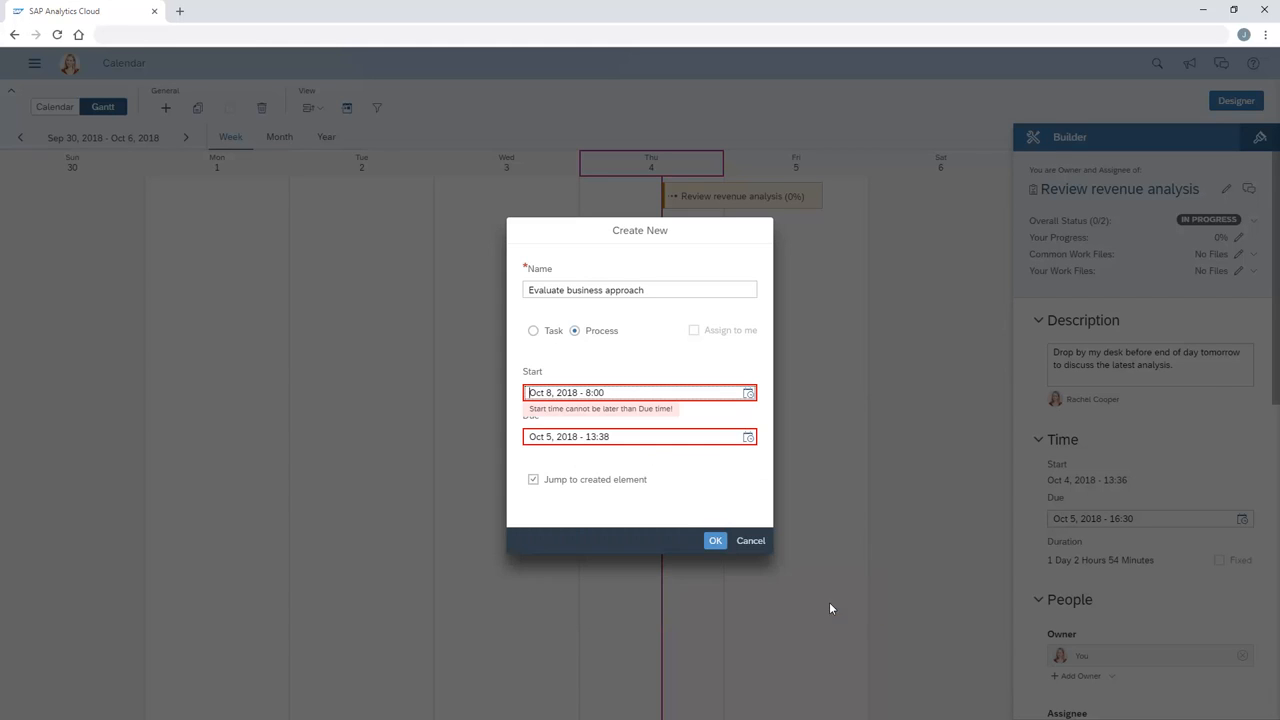
- Set the process's due time to Oct 19, 2018 at 16:30 and create the process
click(748, 437)
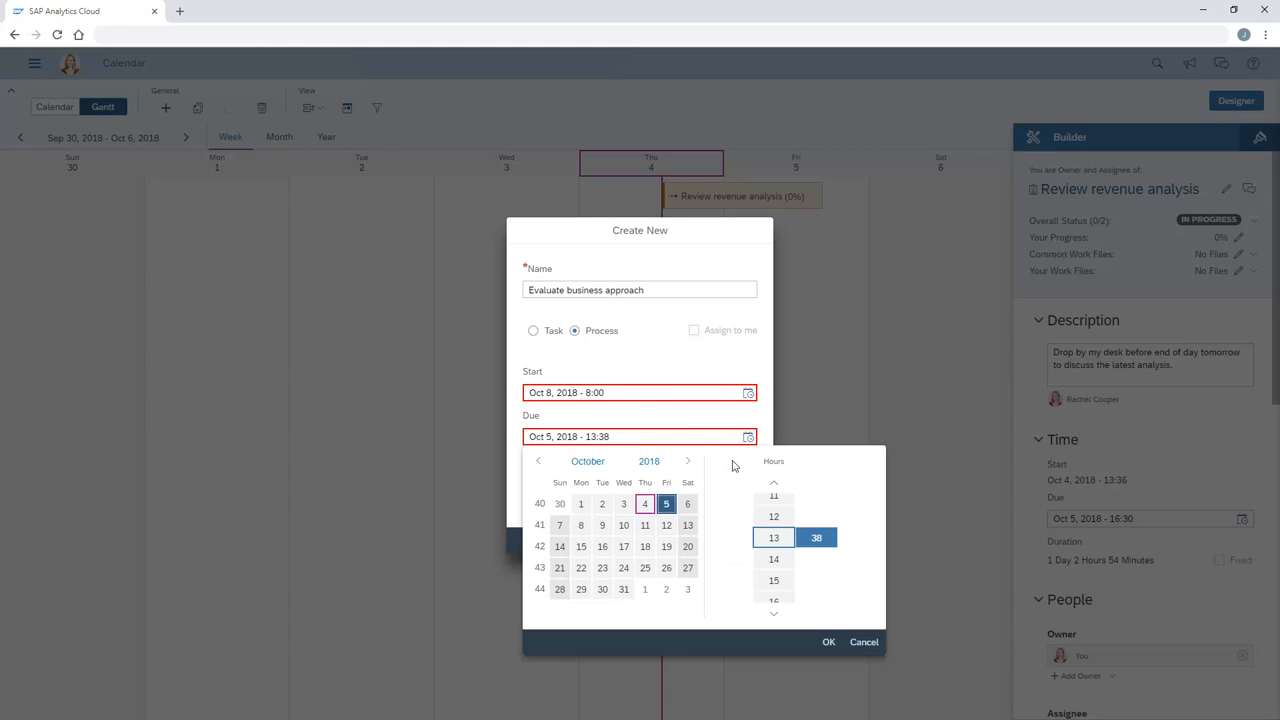
click(666, 546)
click(775, 602)
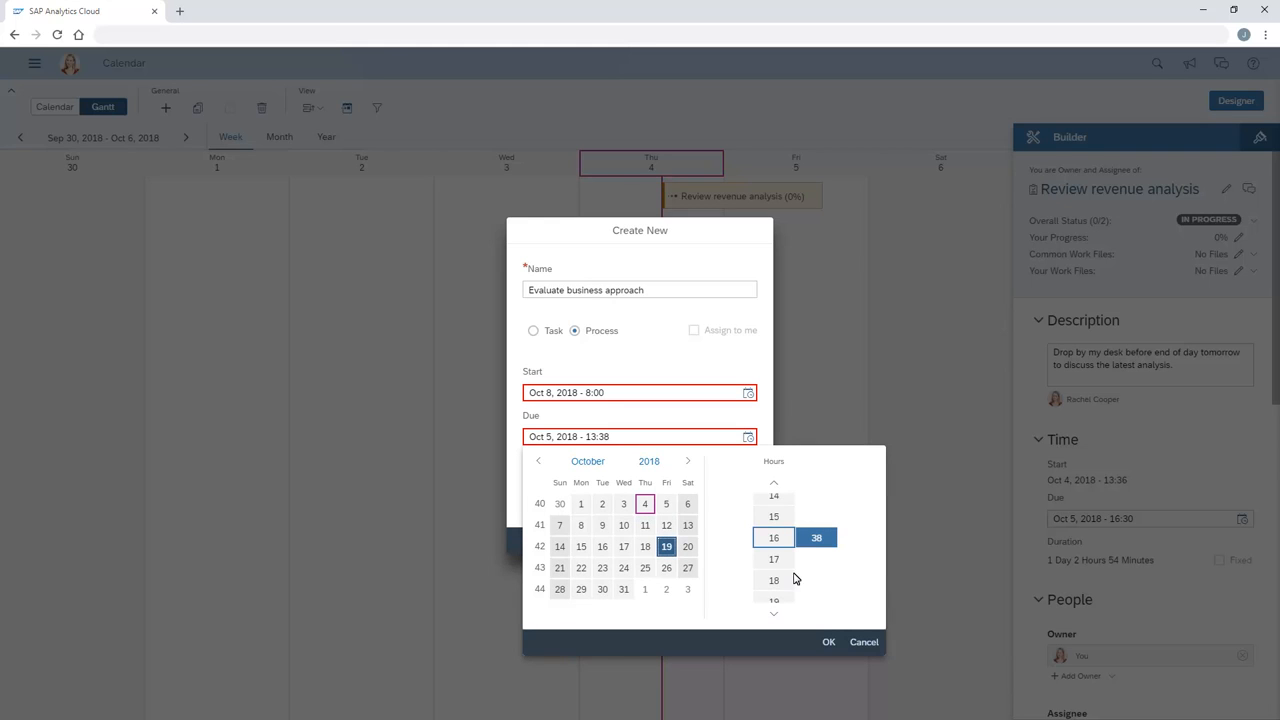
click(816, 540)
click(817, 485)
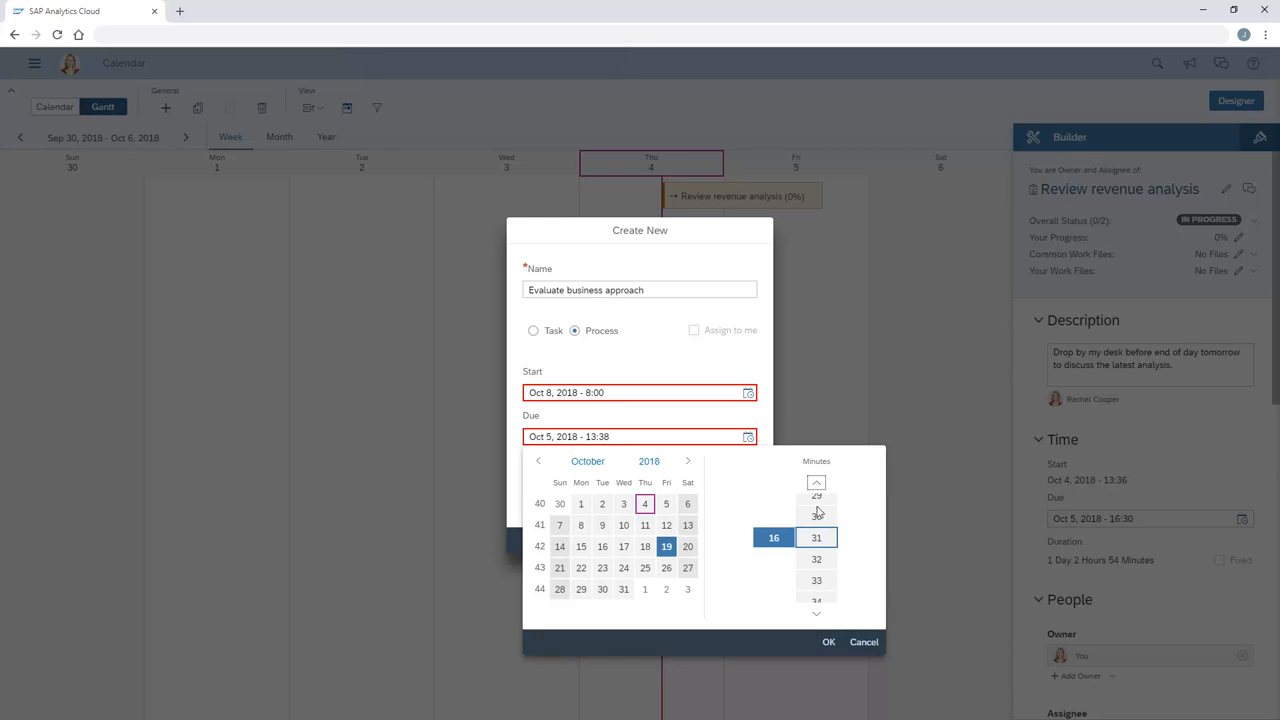
click(829, 643)
click(715, 541)
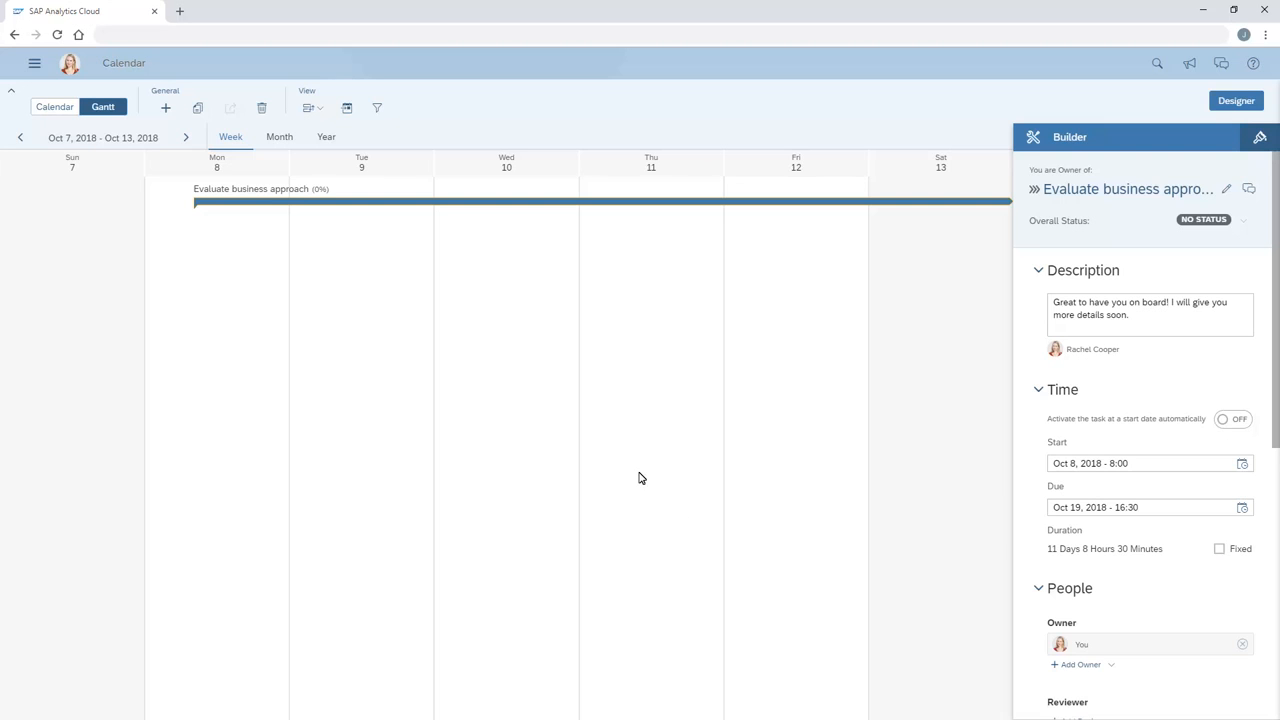
- Show the Gantt chart by month to see the whole process
click(281, 138)
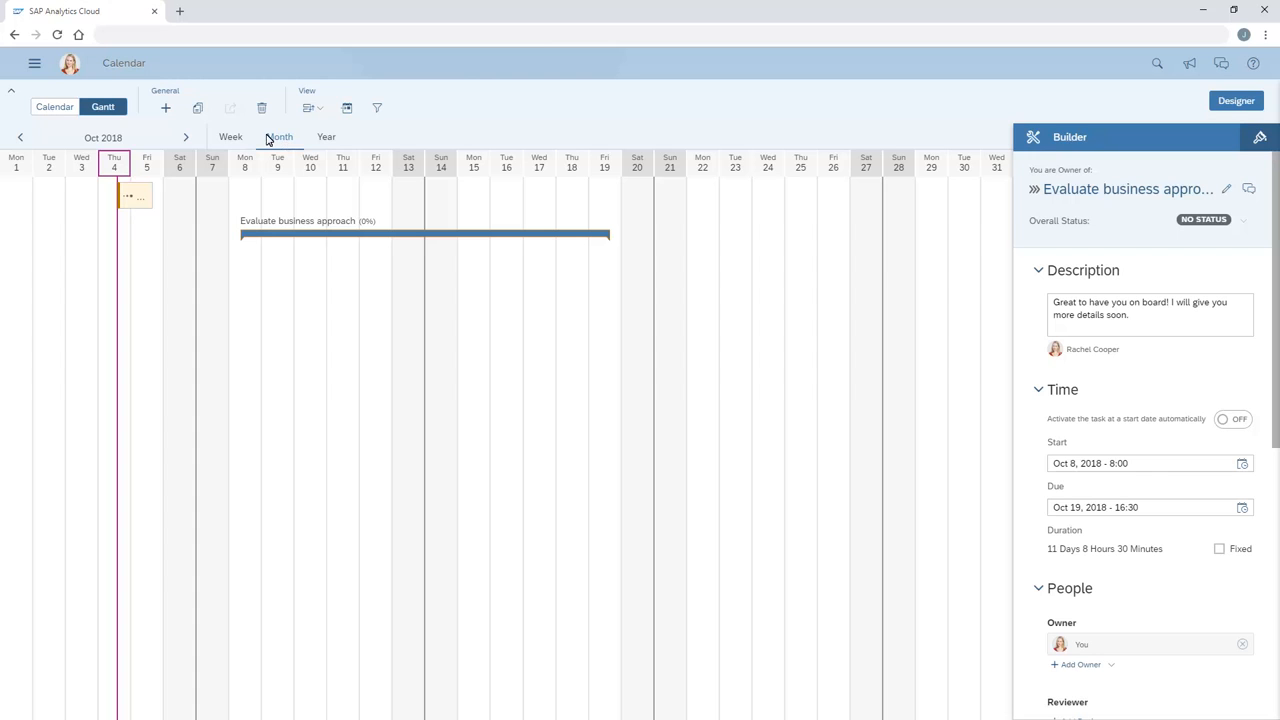
- Start a new task named "Define new entity requirements"
click(166, 107)
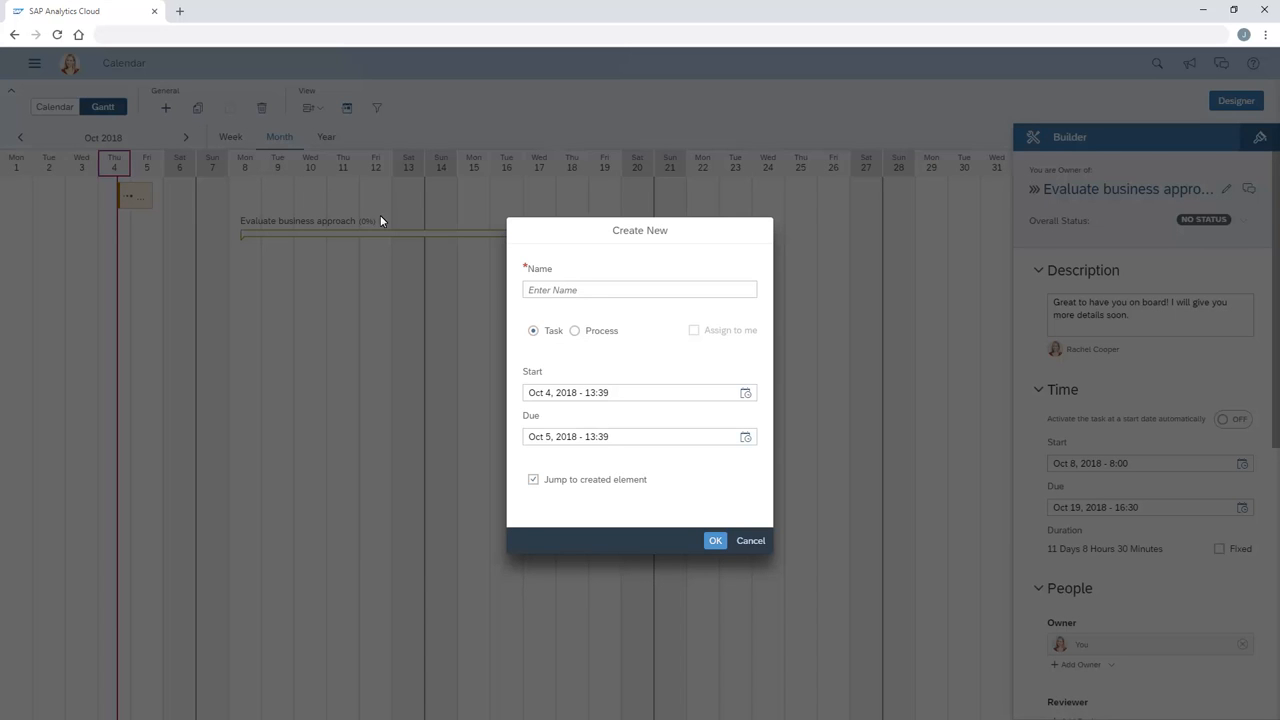
click(537, 296)
text(Define new entity requirements)
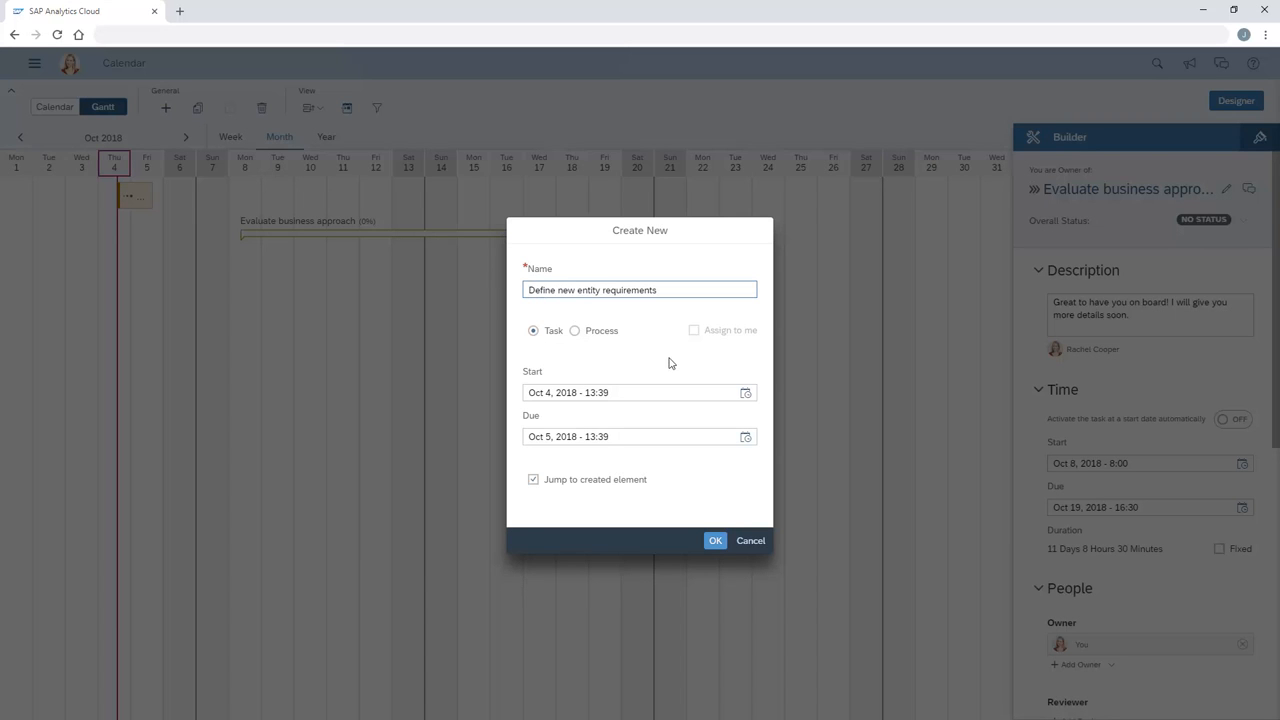
- Set the new task's start to Oct 8, 2018 at 8:00
click(745, 394)
click(581, 482)
click(773, 438)
click(773, 438)
click(773, 438)
click(773, 438)
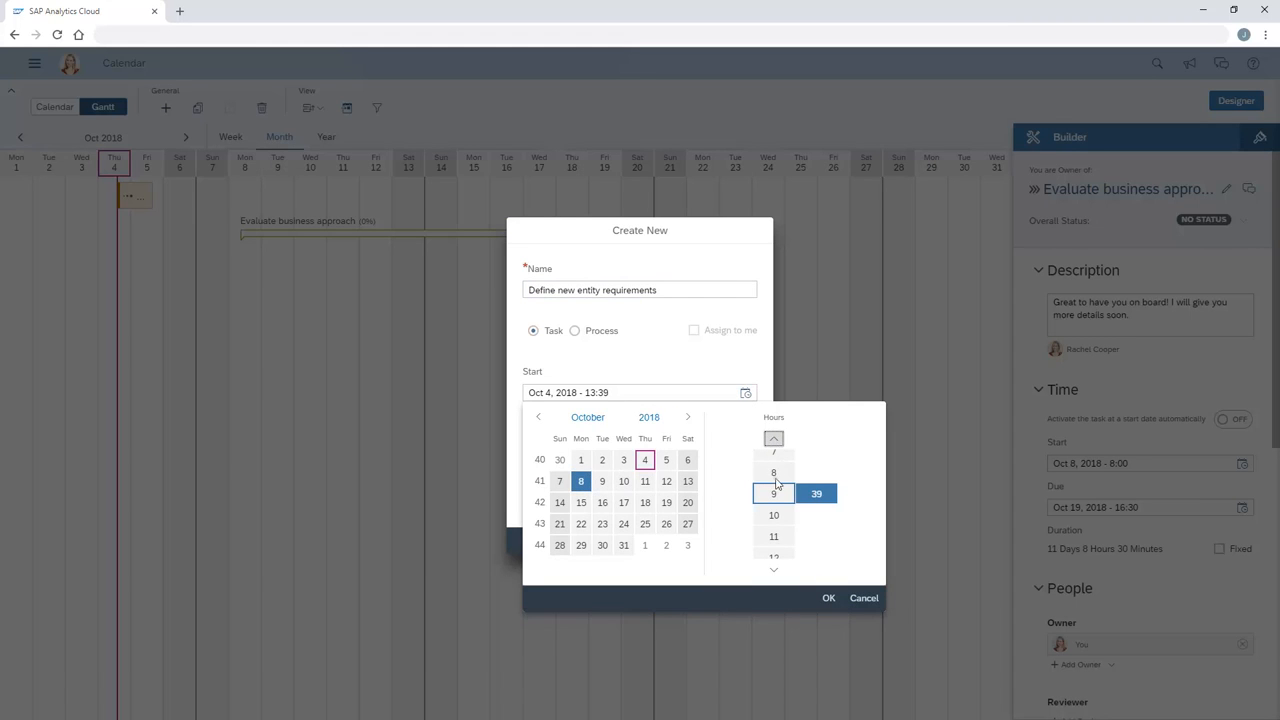
click(774, 473)
click(816, 494)
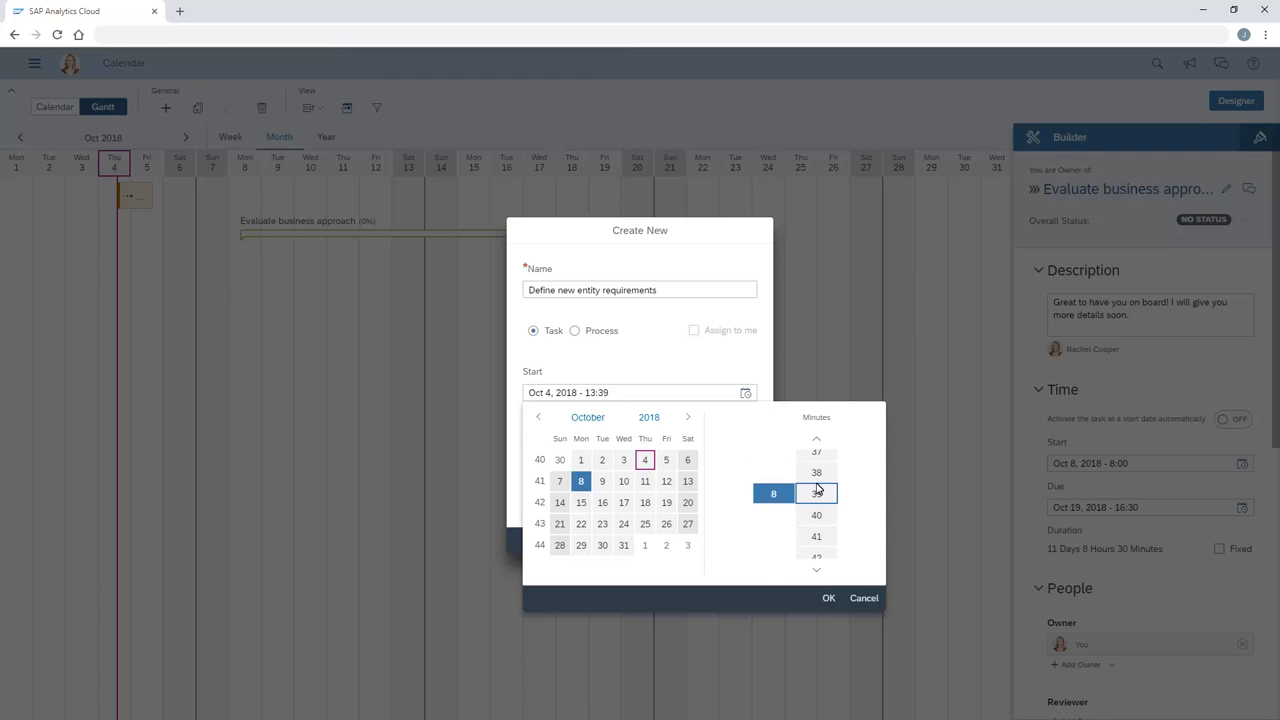
scroll(822, 532, down, 5)
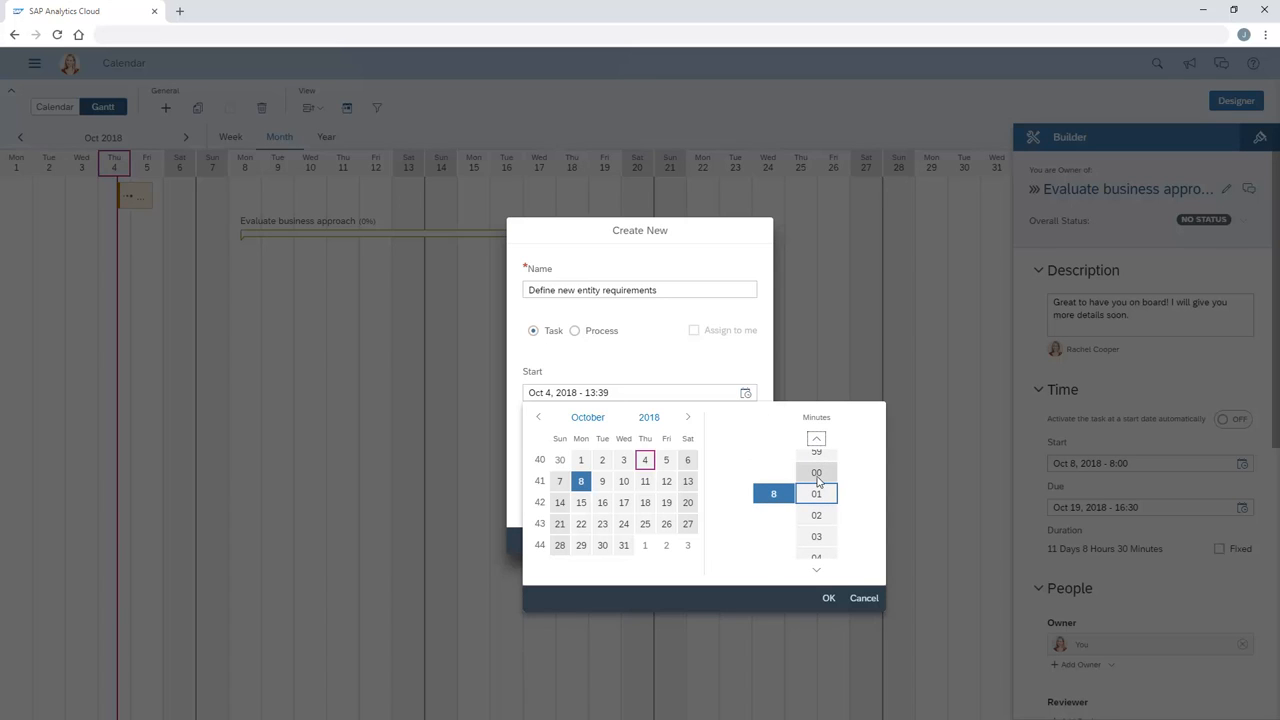
click(828, 598)
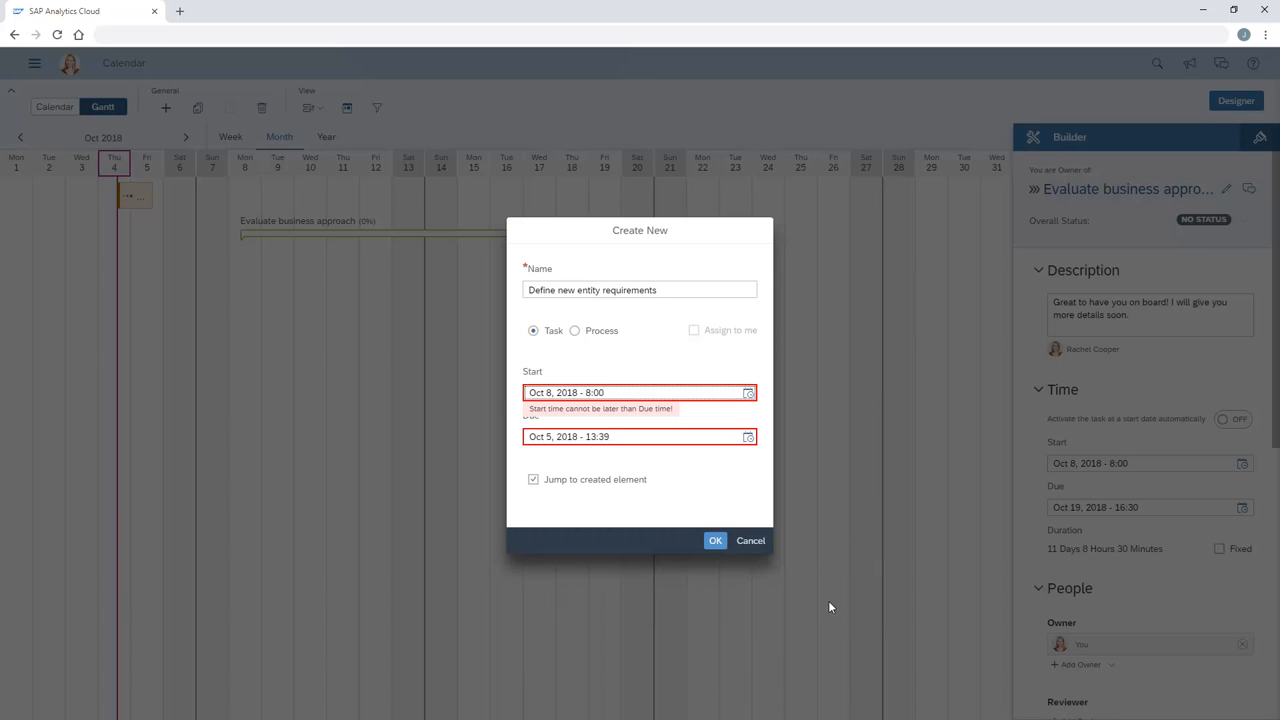
- Set the task's due time to Oct 9, 2018 at 16:30 and create the task
click(748, 438)
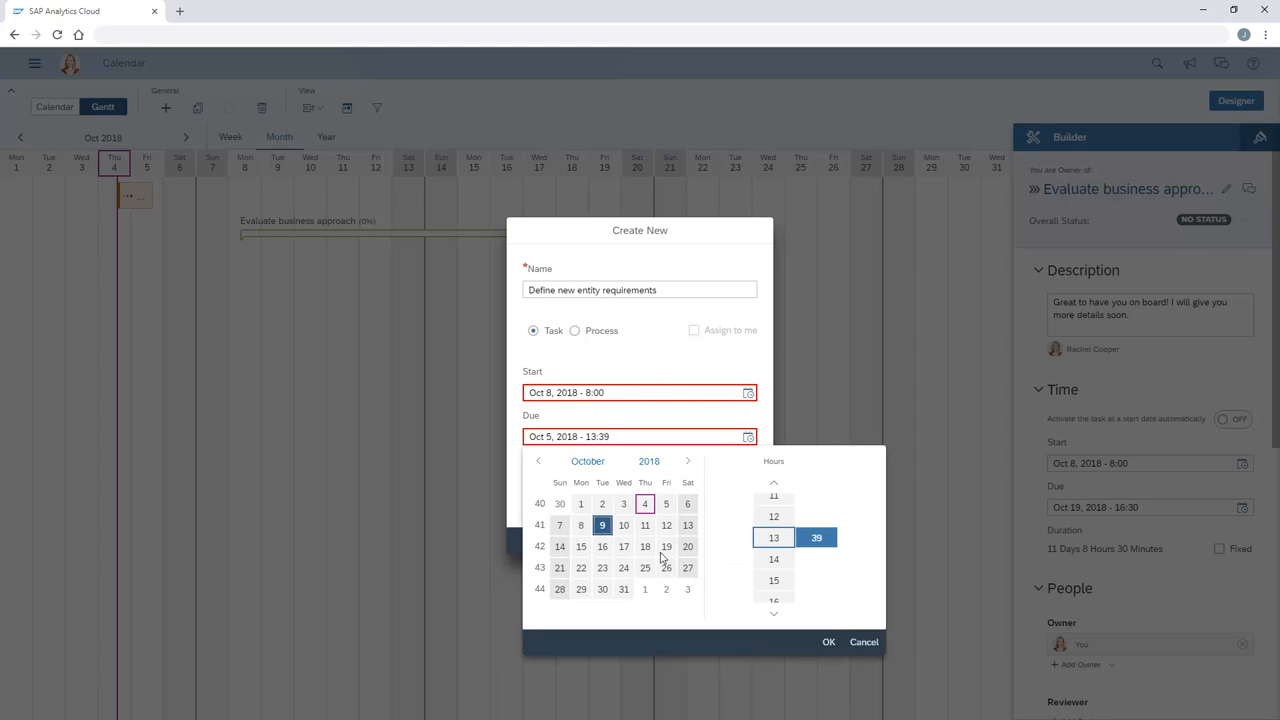
scroll(775, 604, down, 3)
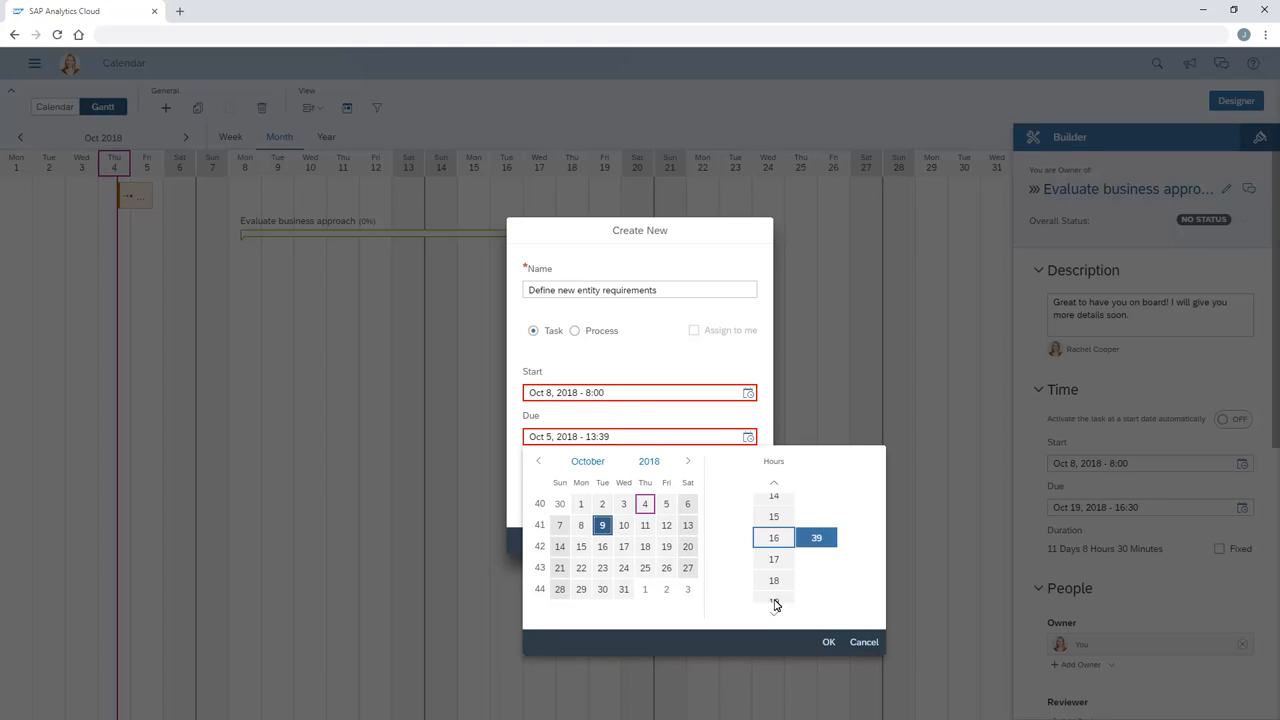
click(816, 540)
click(817, 516)
click(829, 643)
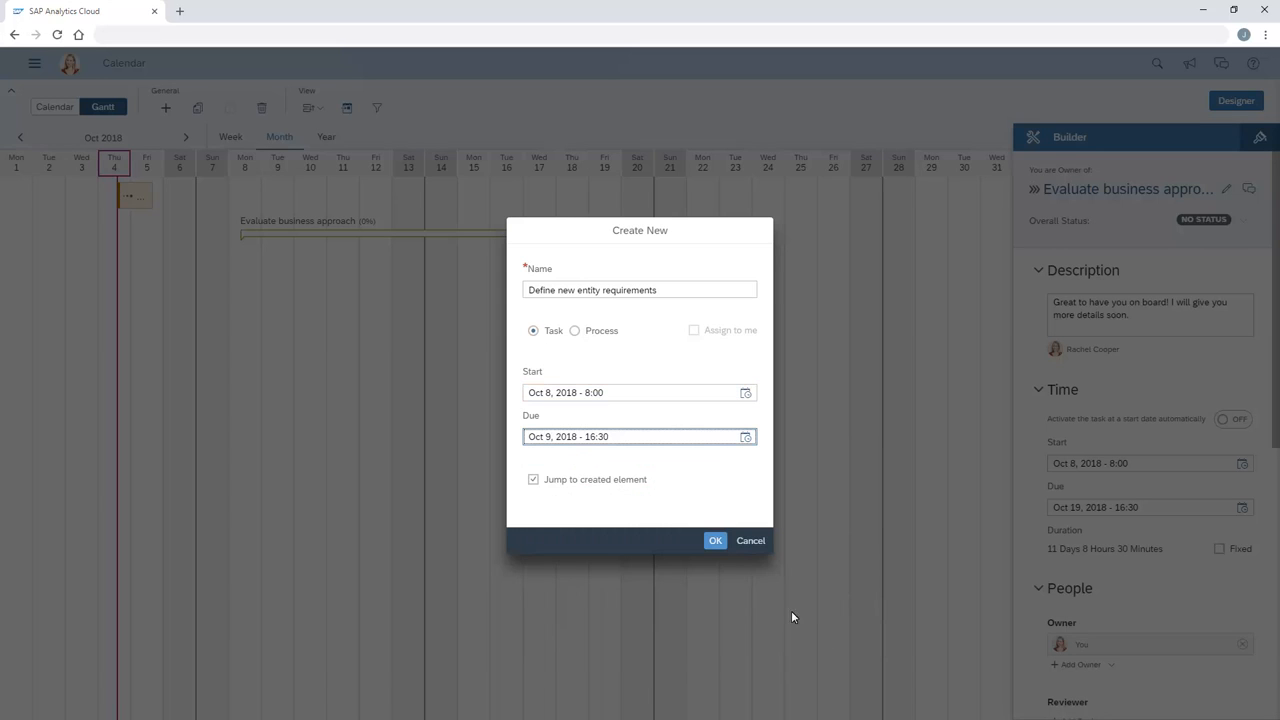
click(715, 541)
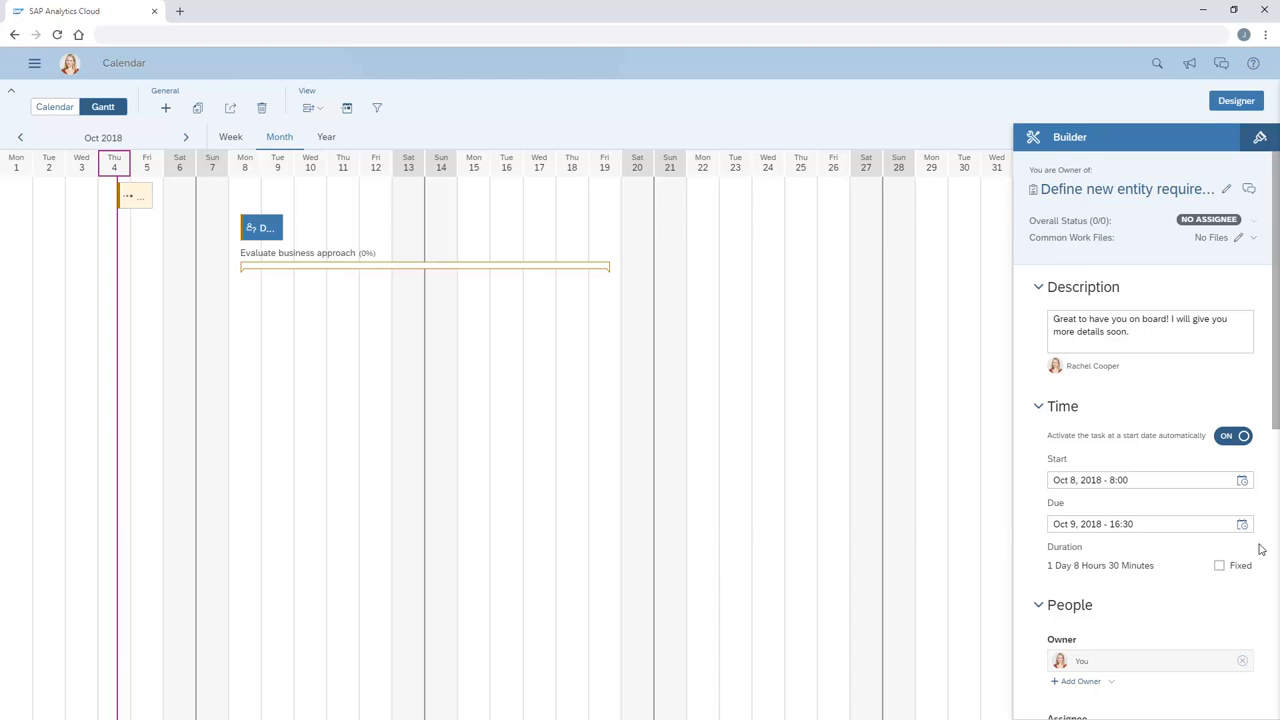
- Add one team member as the task's assignee and set its parent process to "Evaluate business approach"
scroll(1272, 549, down, 5)
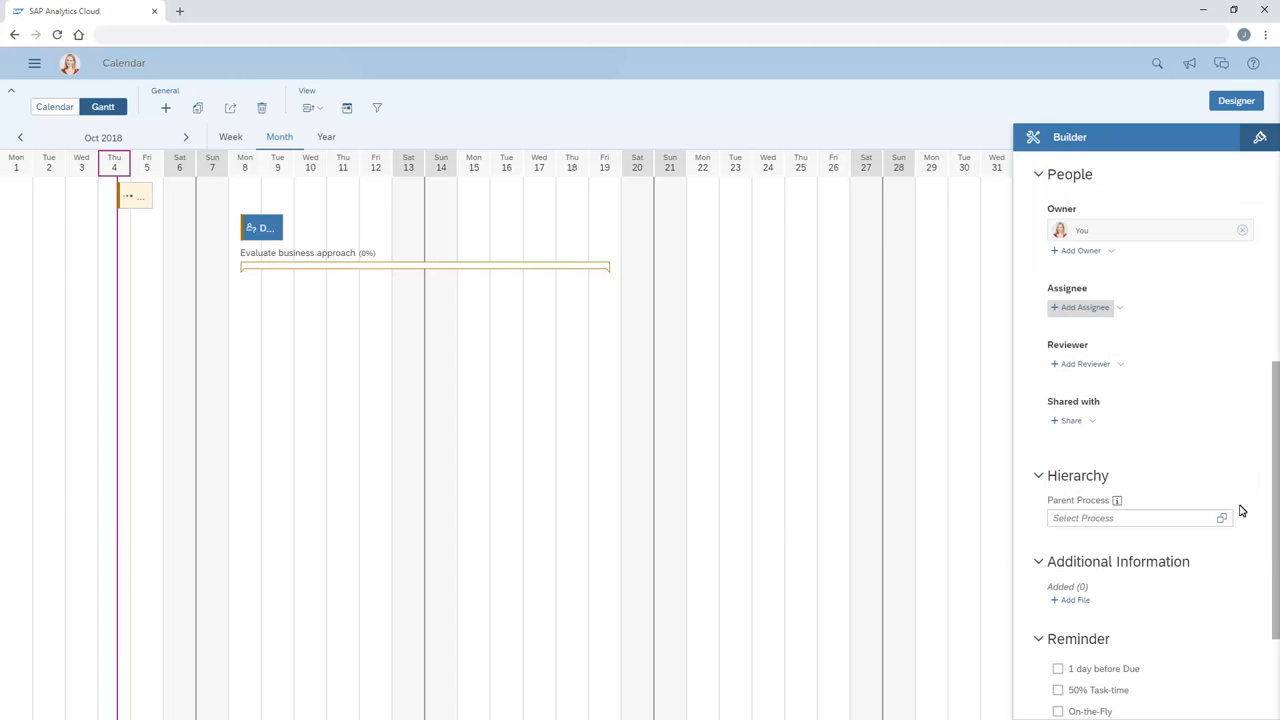
click(1064, 312)
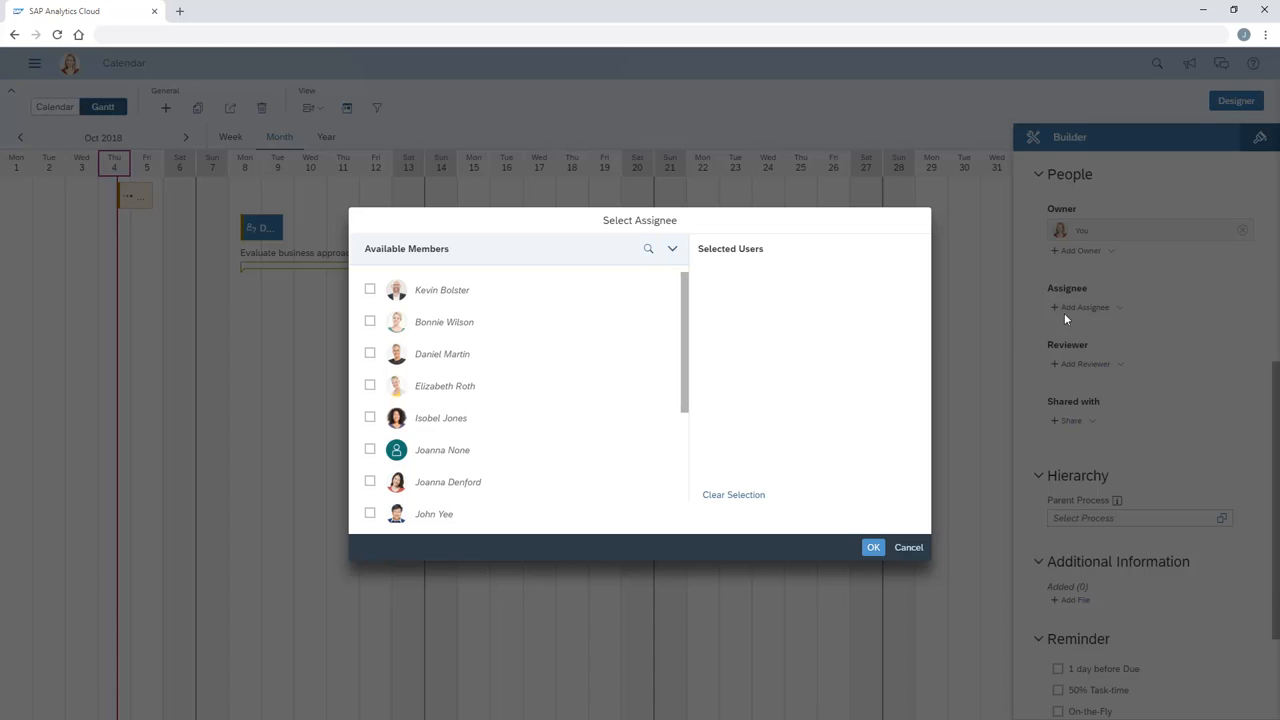
click(370, 418)
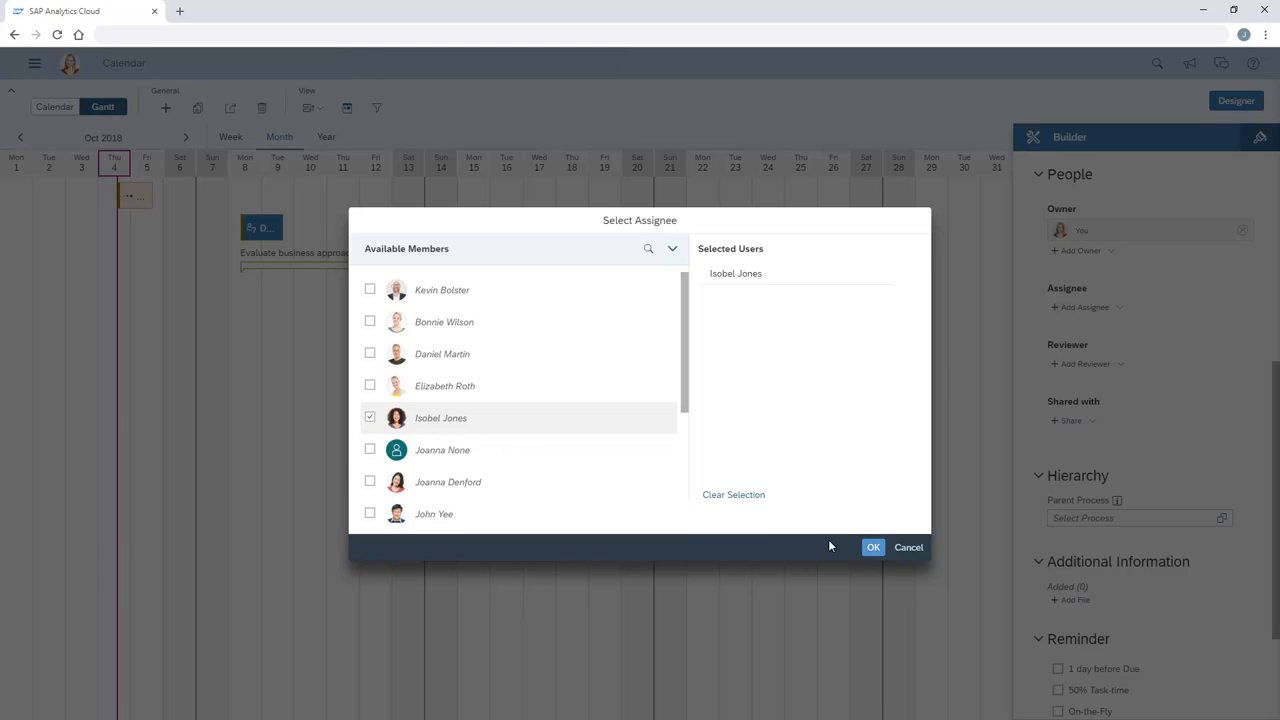
click(873, 549)
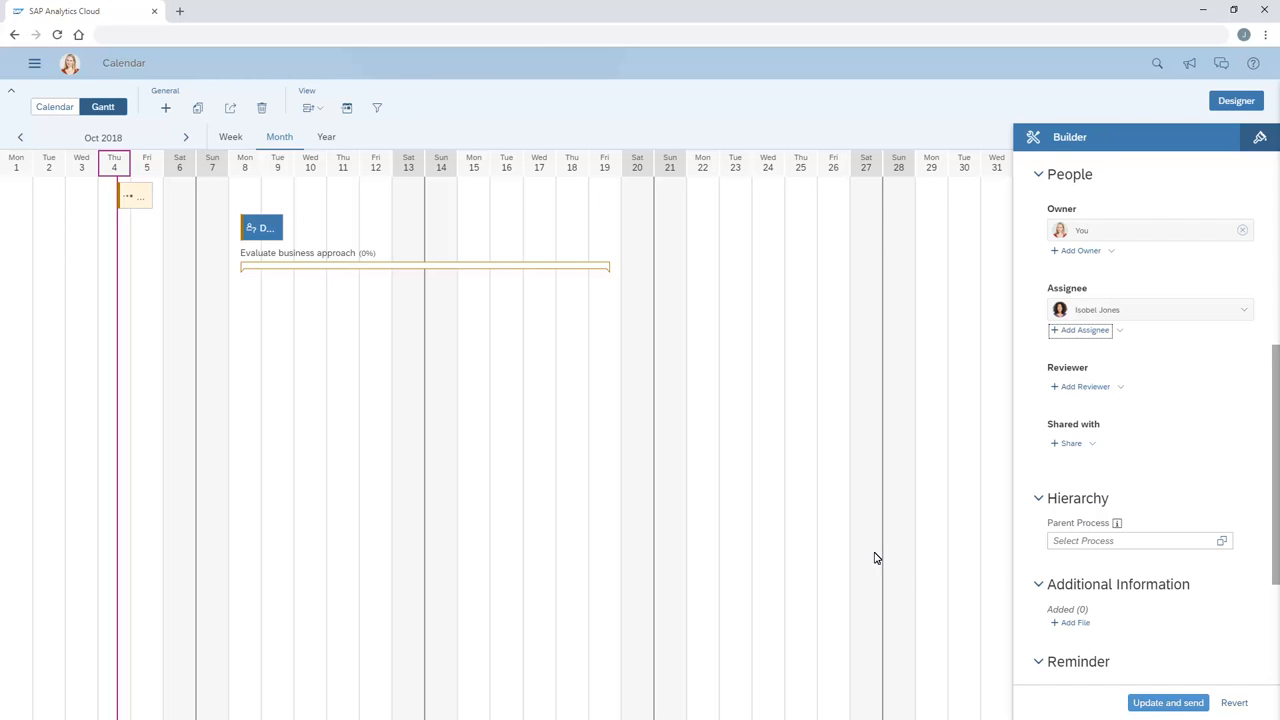
click(1221, 541)
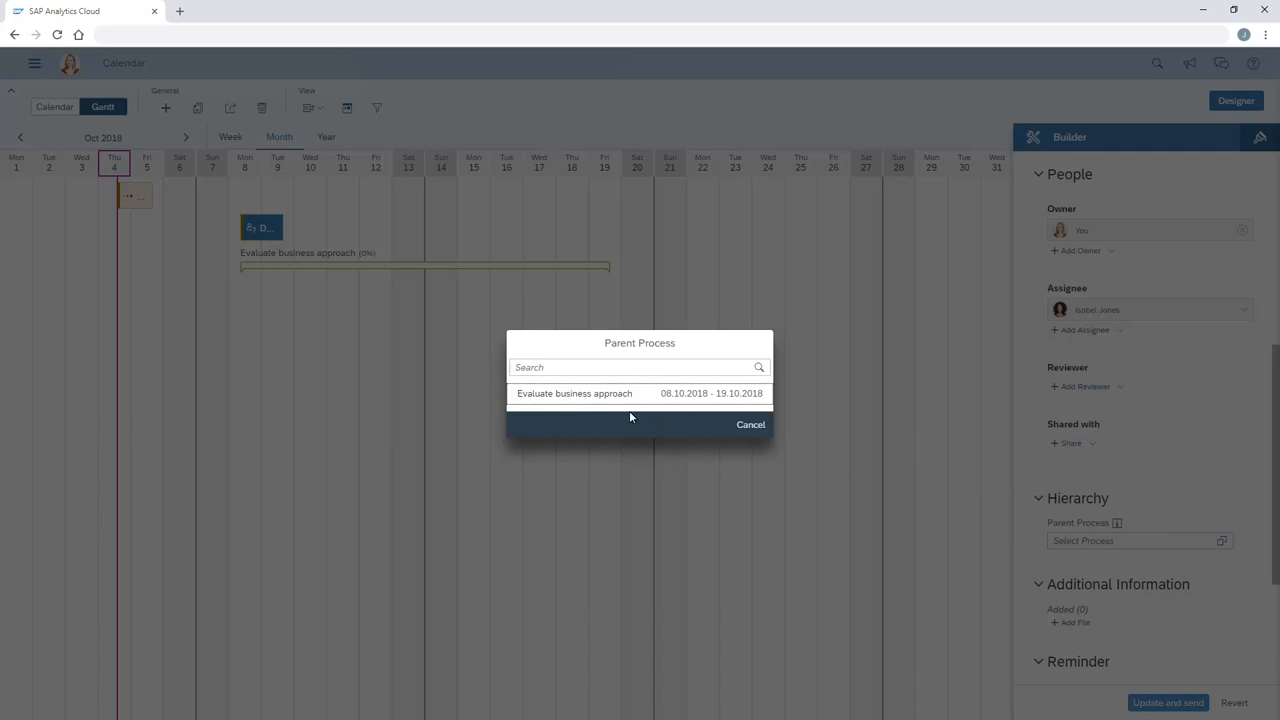
click(573, 400)
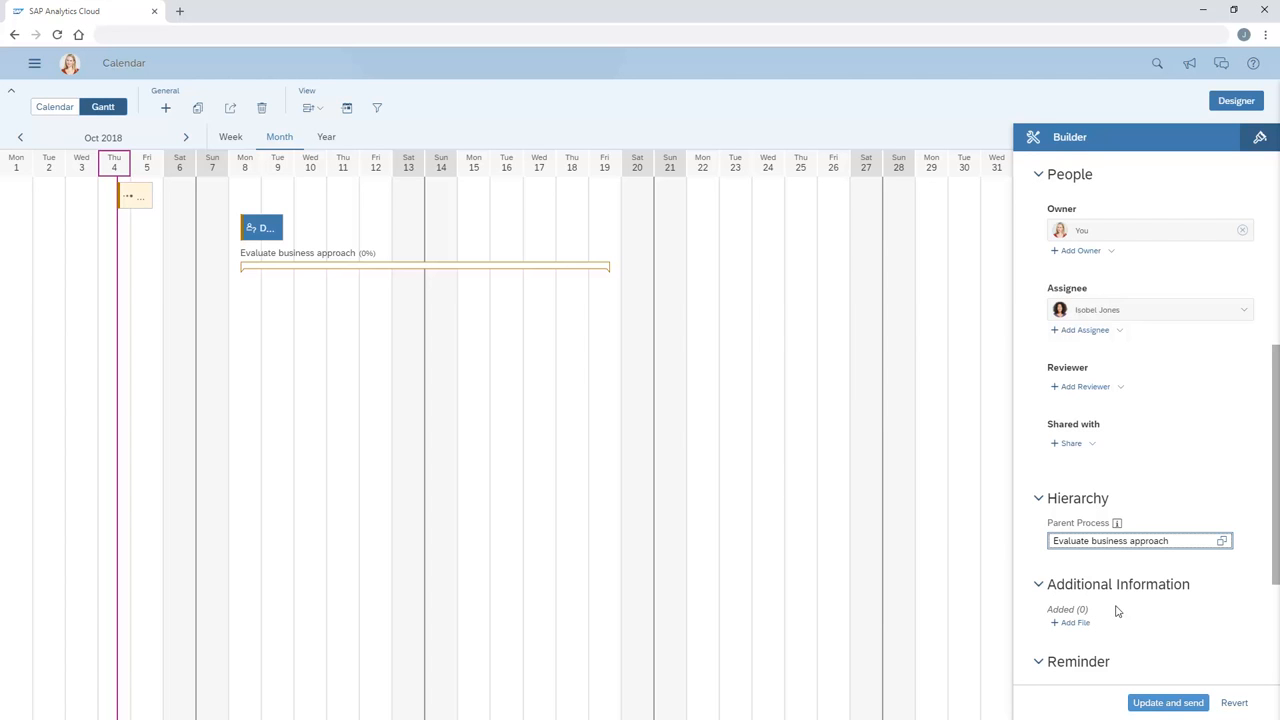
- Add a reminder 2 days before the task's due time
scroll(1273, 670, down, 3)
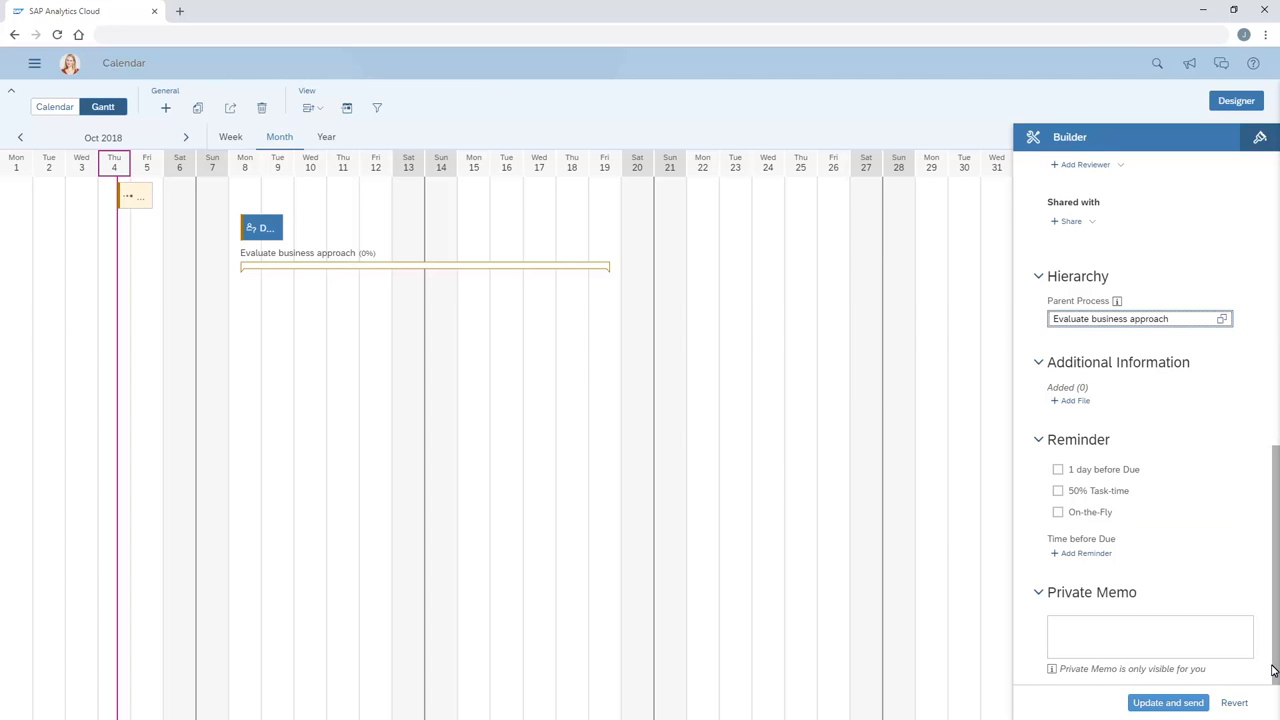
click(1083, 555)
click(1066, 562)
text(2)
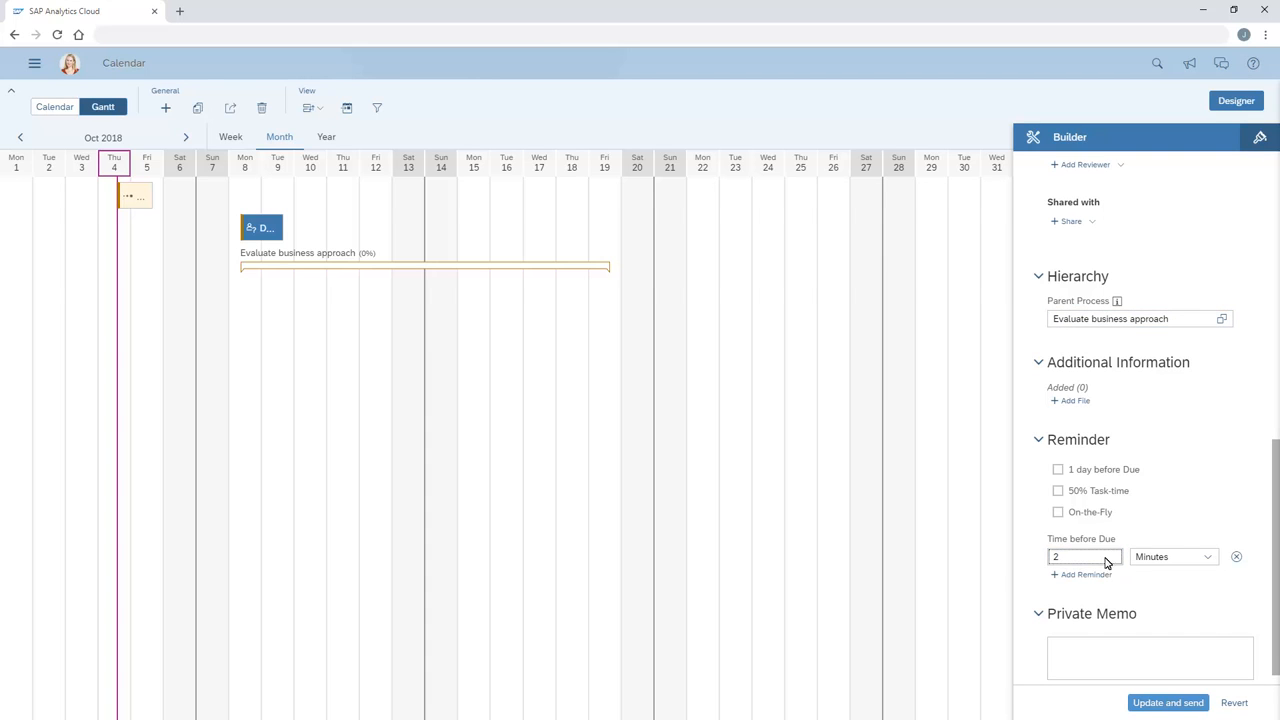
click(1208, 559)
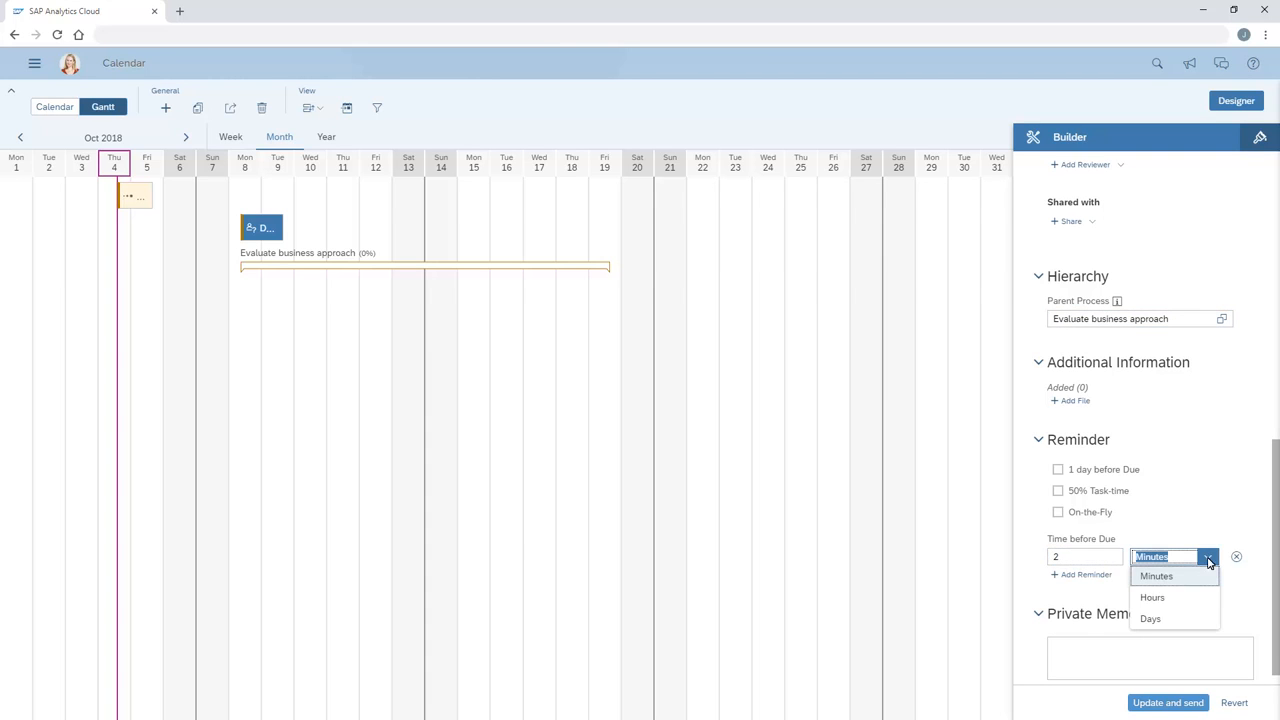
click(1152, 619)
- Update and send the task, and expand the "Evaluate business approach" process in the Gantt chart
click(1168, 703)
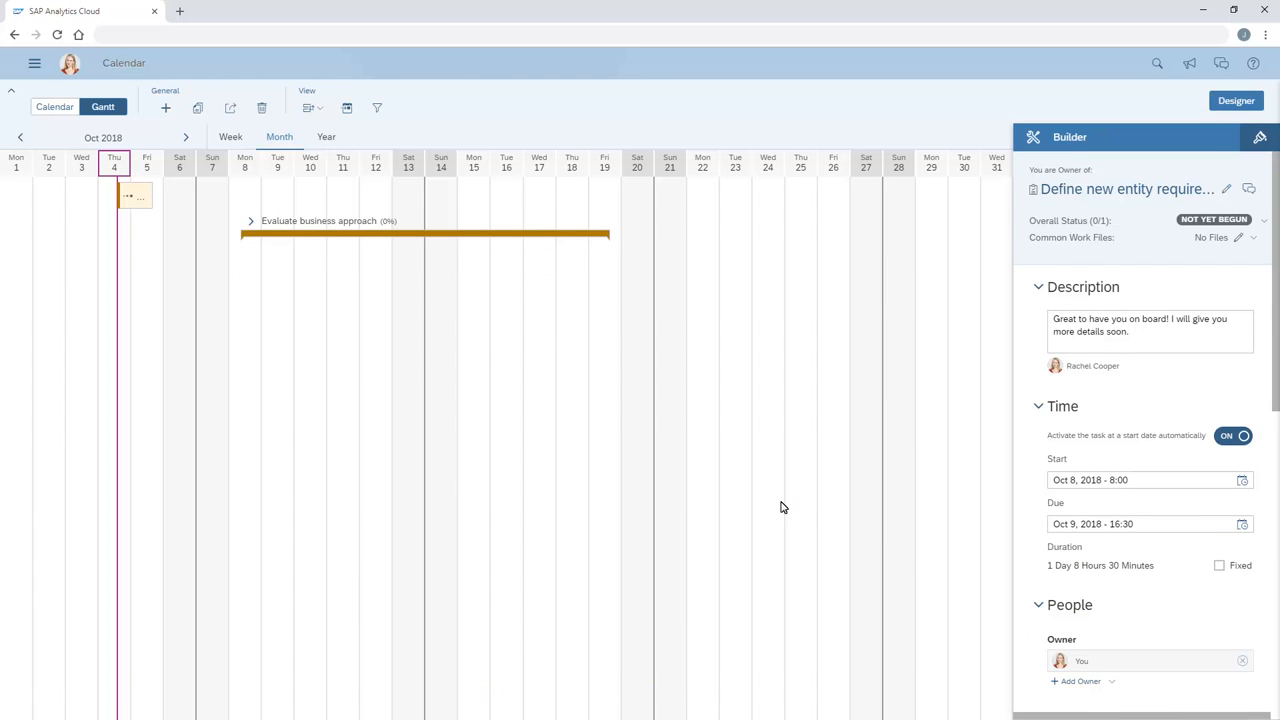
click(251, 222)
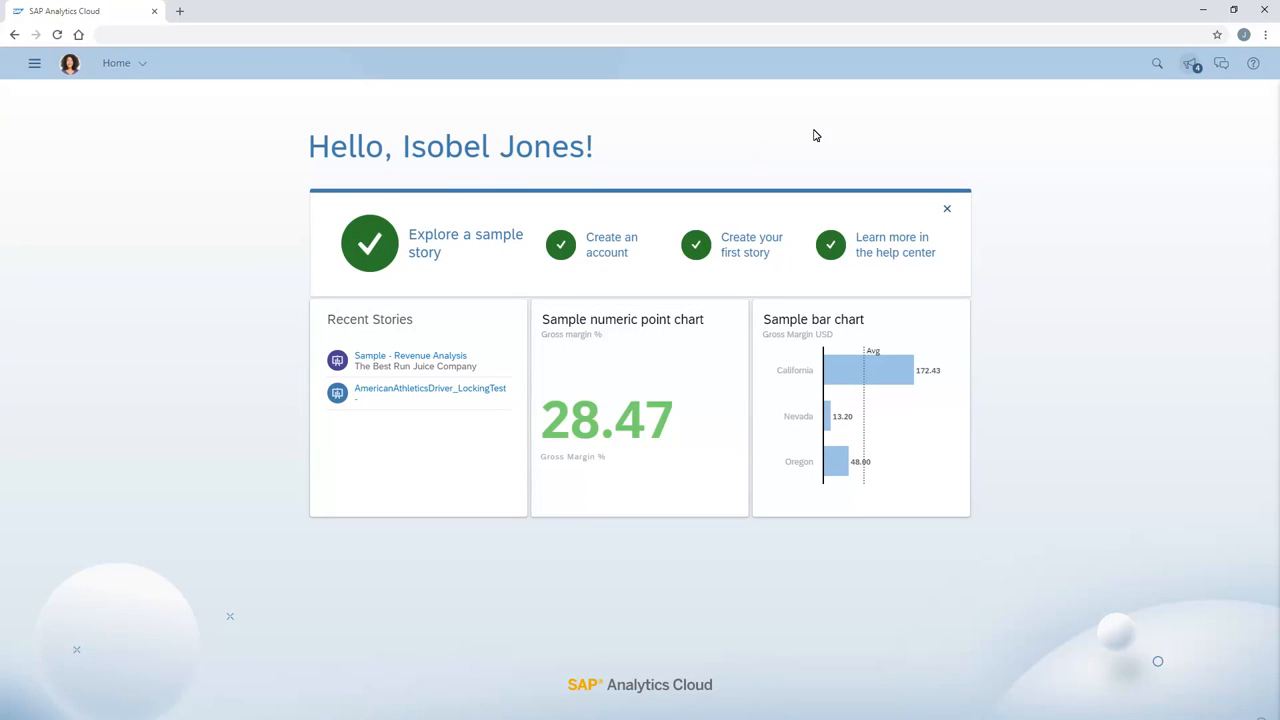
- As the assignee, open the "Review revenue analysis" task from its update notification and submit it as done
click(1190, 66)
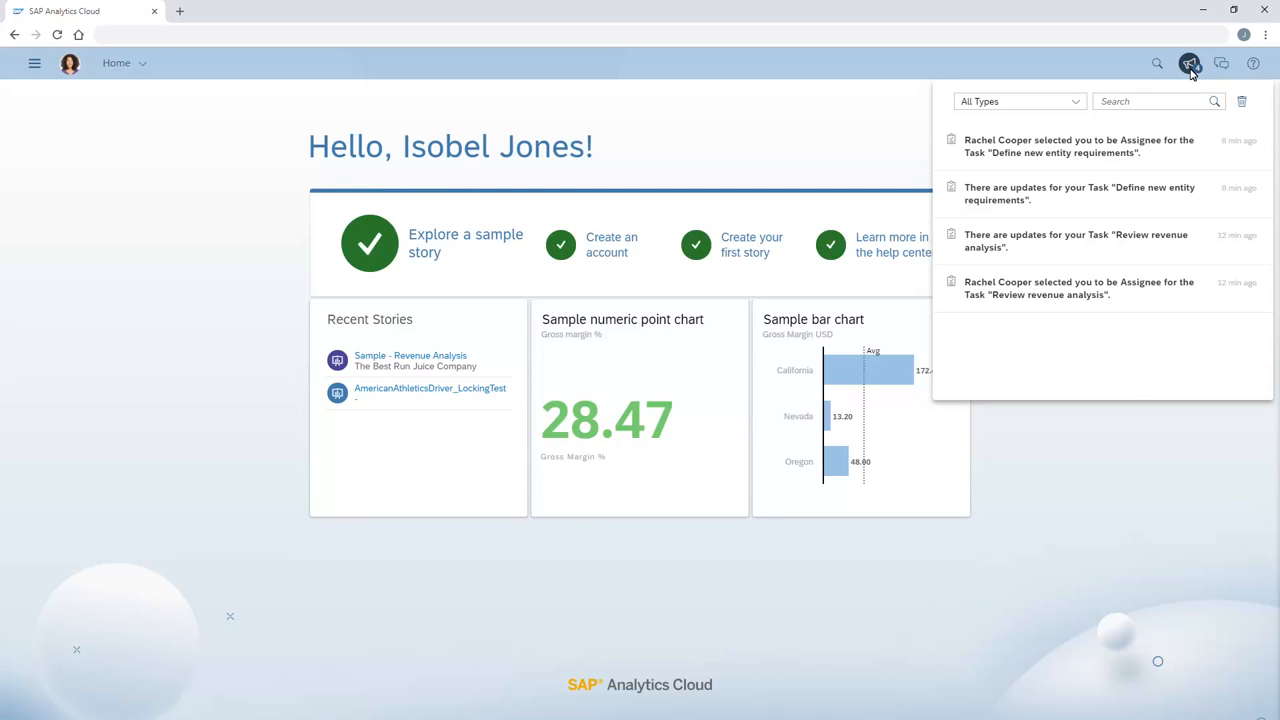
click(1025, 243)
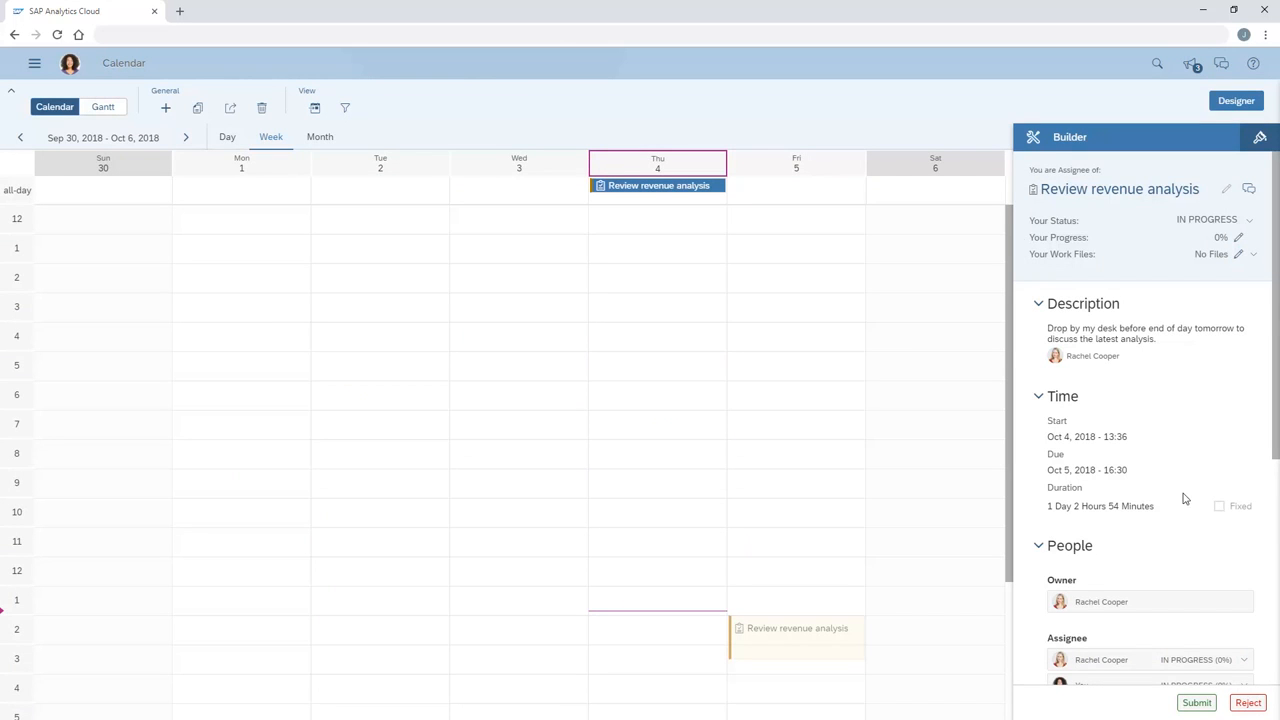
scroll(1150, 500, down, 4)
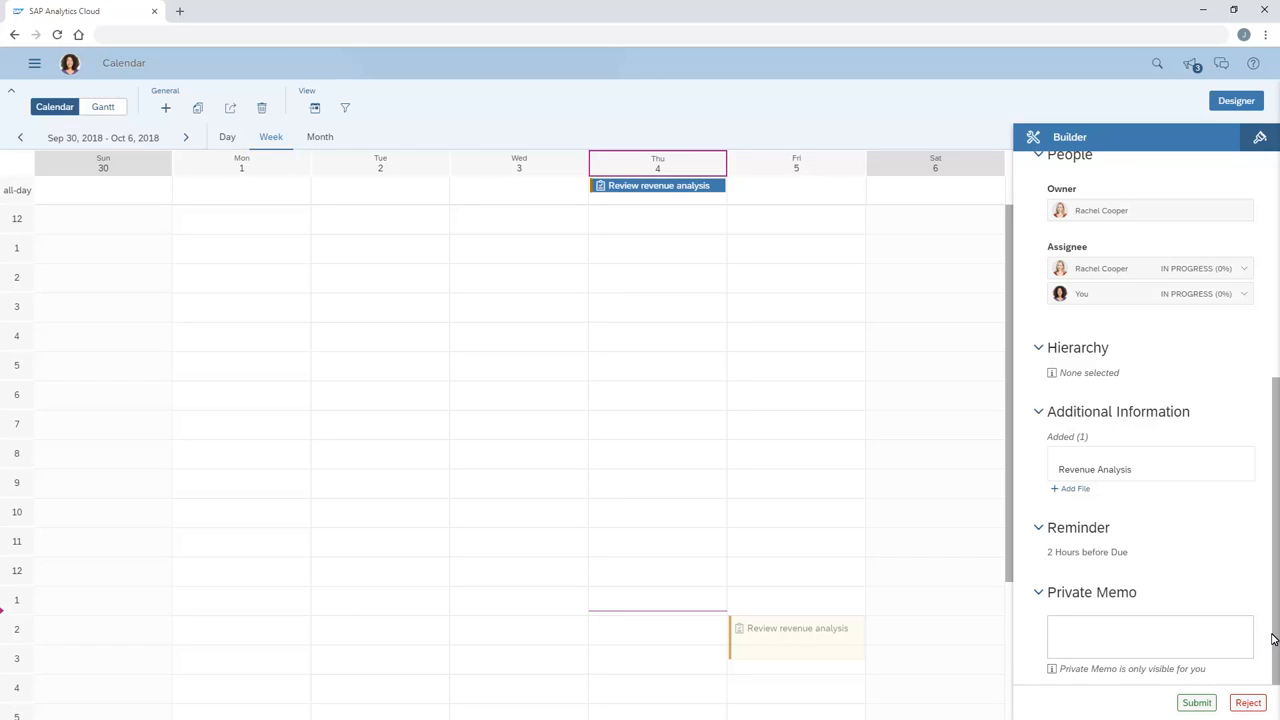
click(1197, 702)
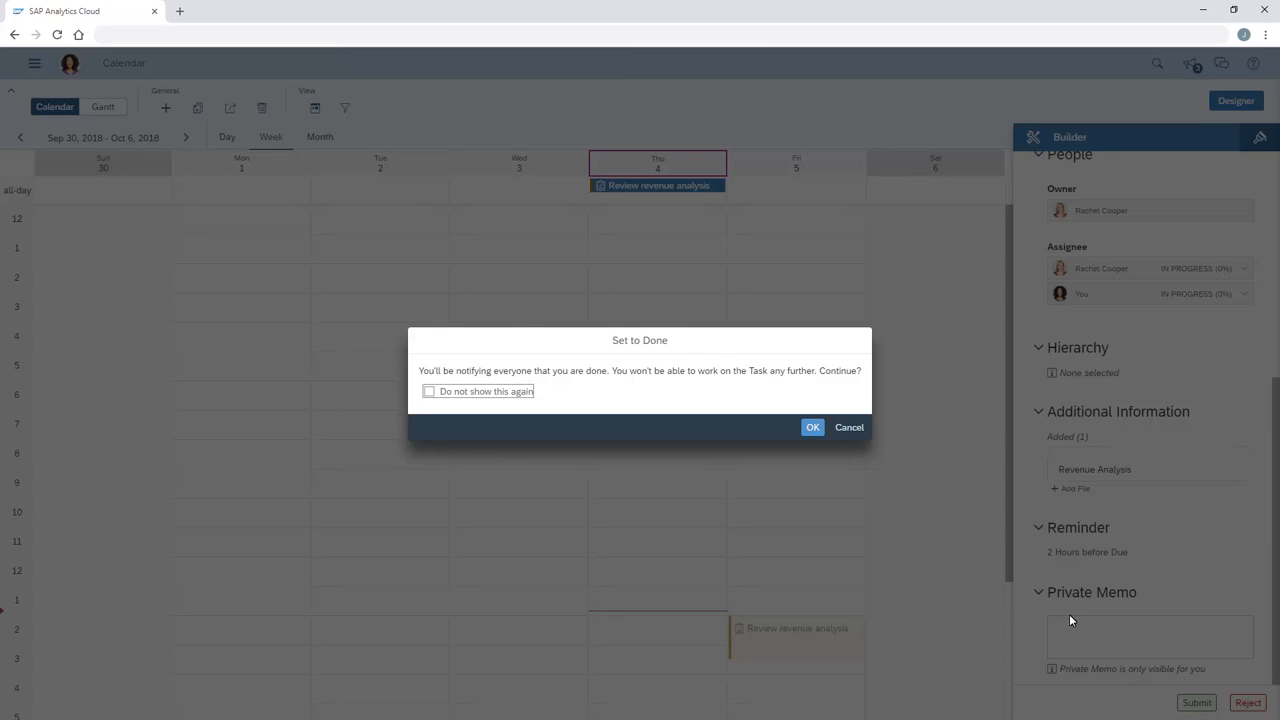
click(813, 431)
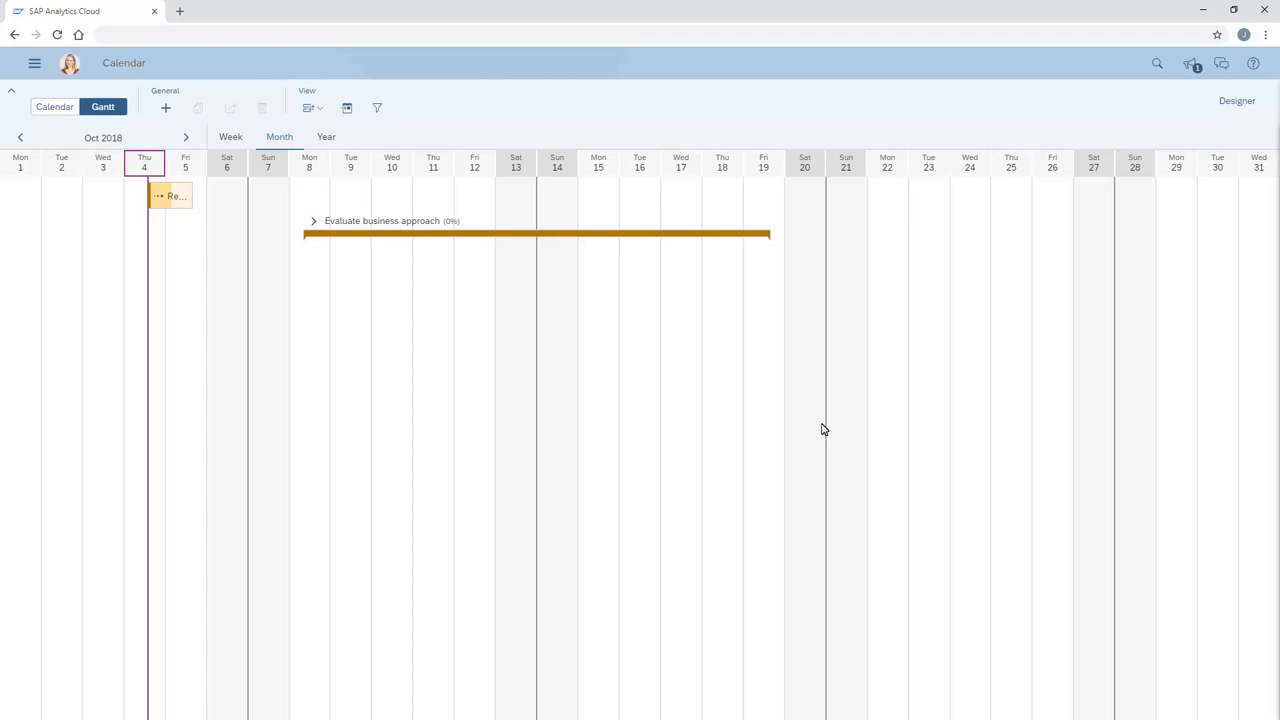
- As the owner, open "Review revenue analysis" from its notification and check each assignee's status
click(1190, 68)
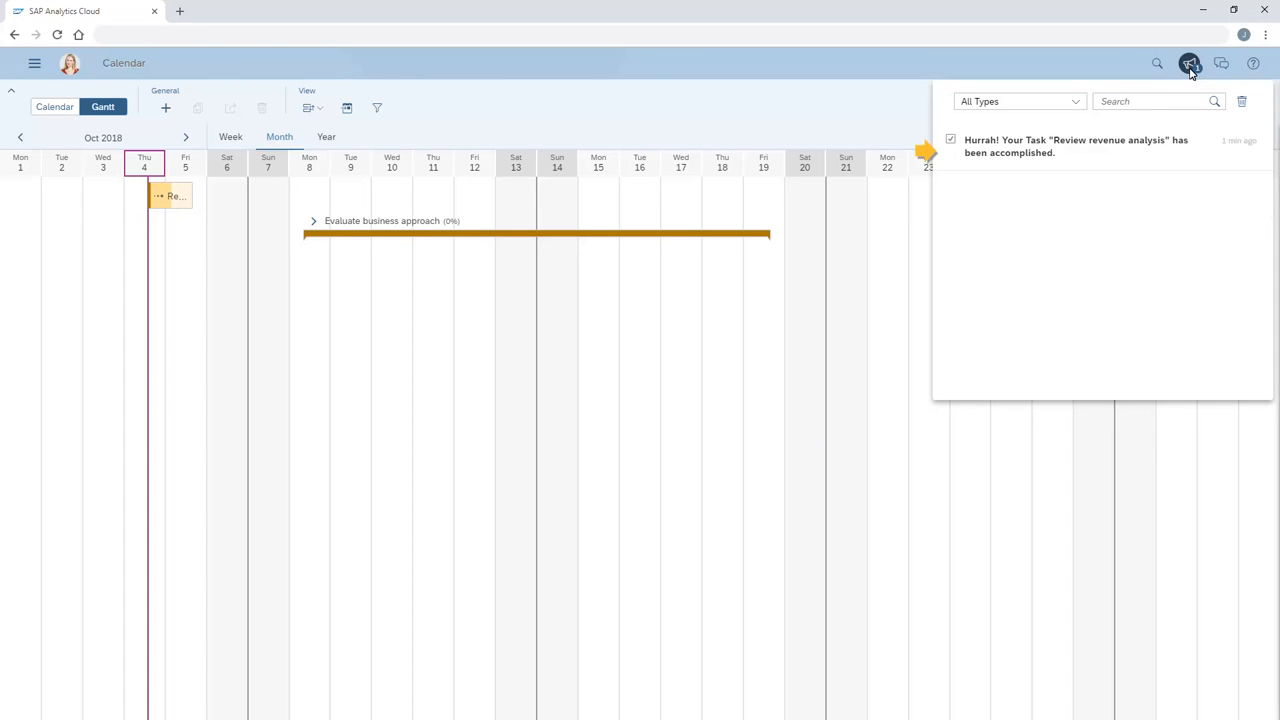
click(1018, 149)
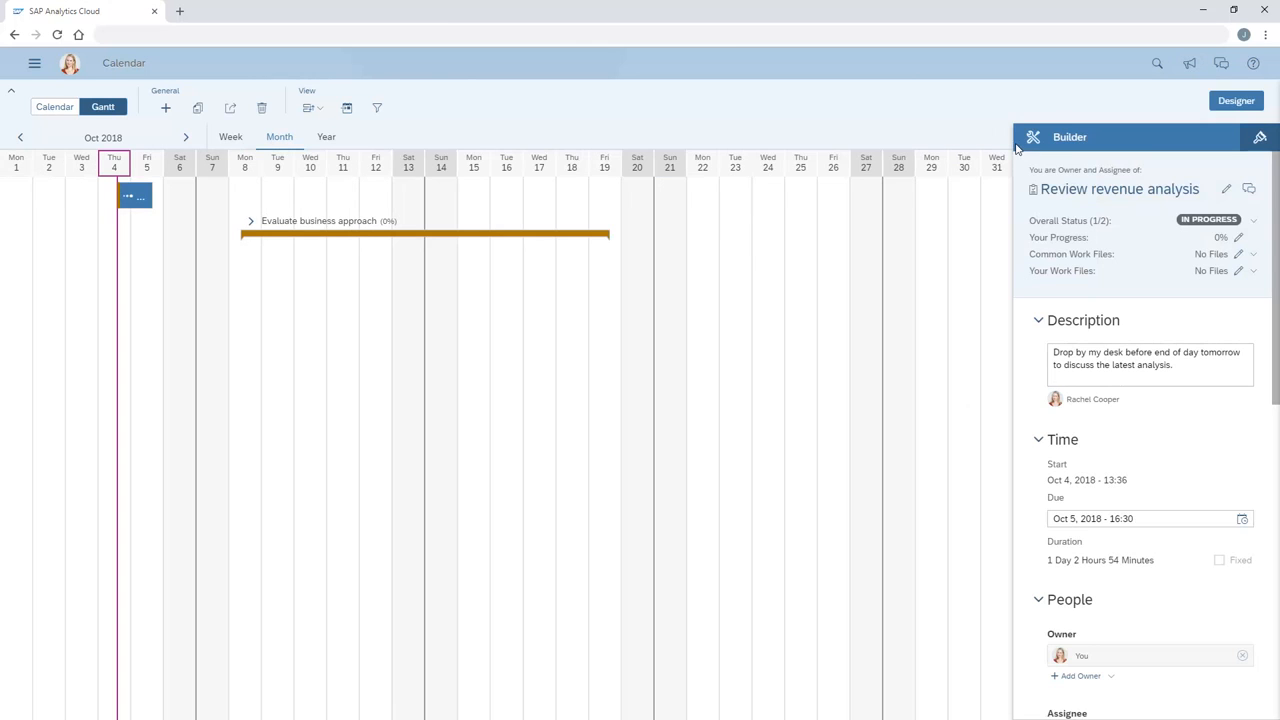
click(1273, 612)
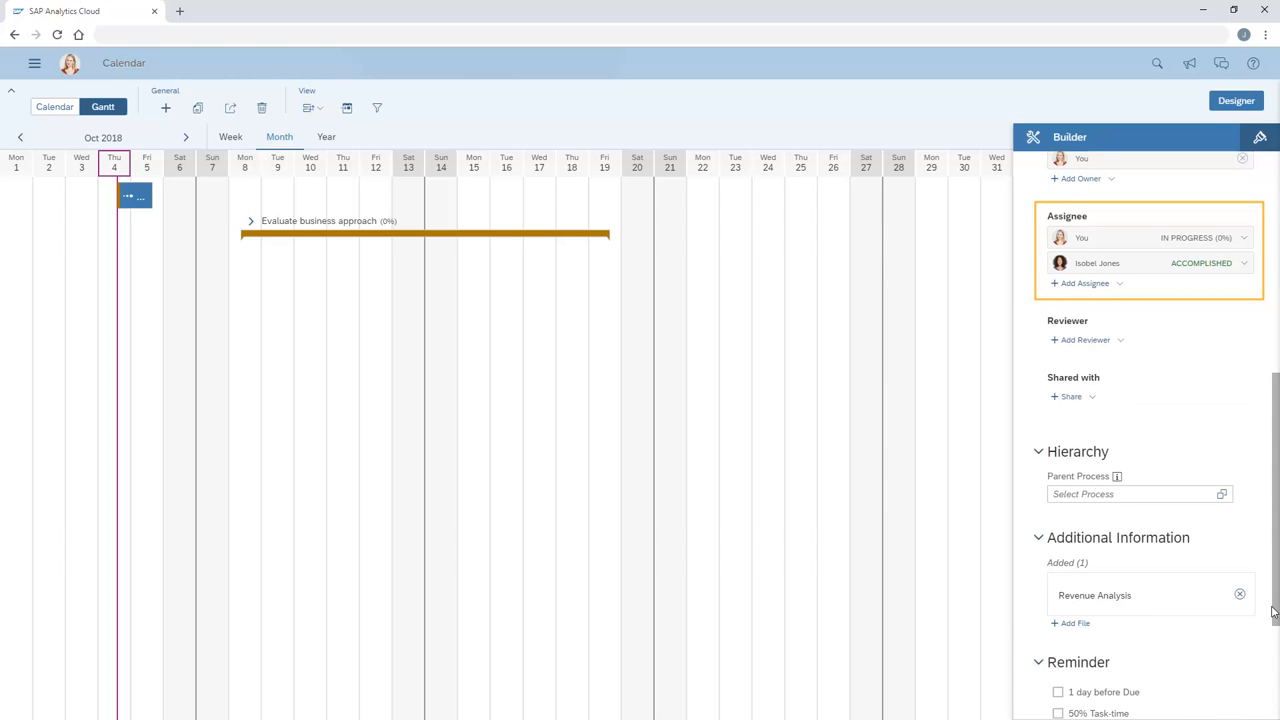
click(1273, 253)
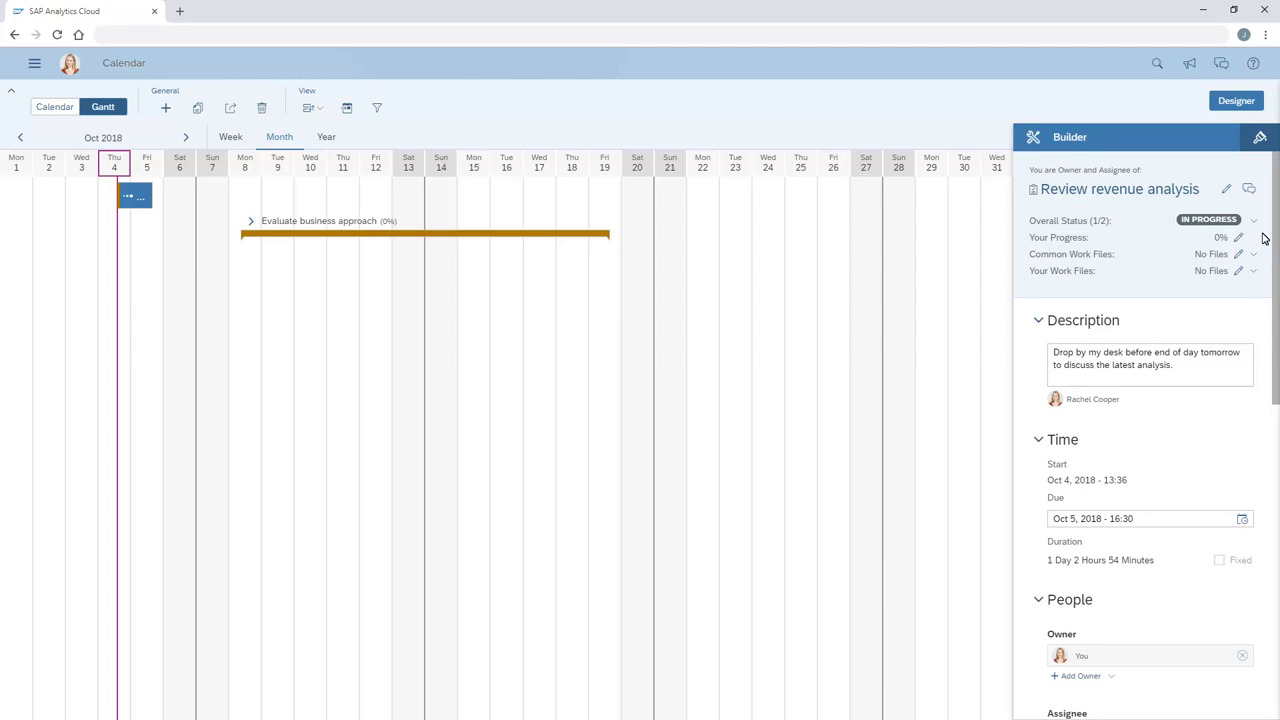
- Complete the "Review revenue analysis" task for all assignees through its overall status
click(1253, 220)
click(1238, 242)
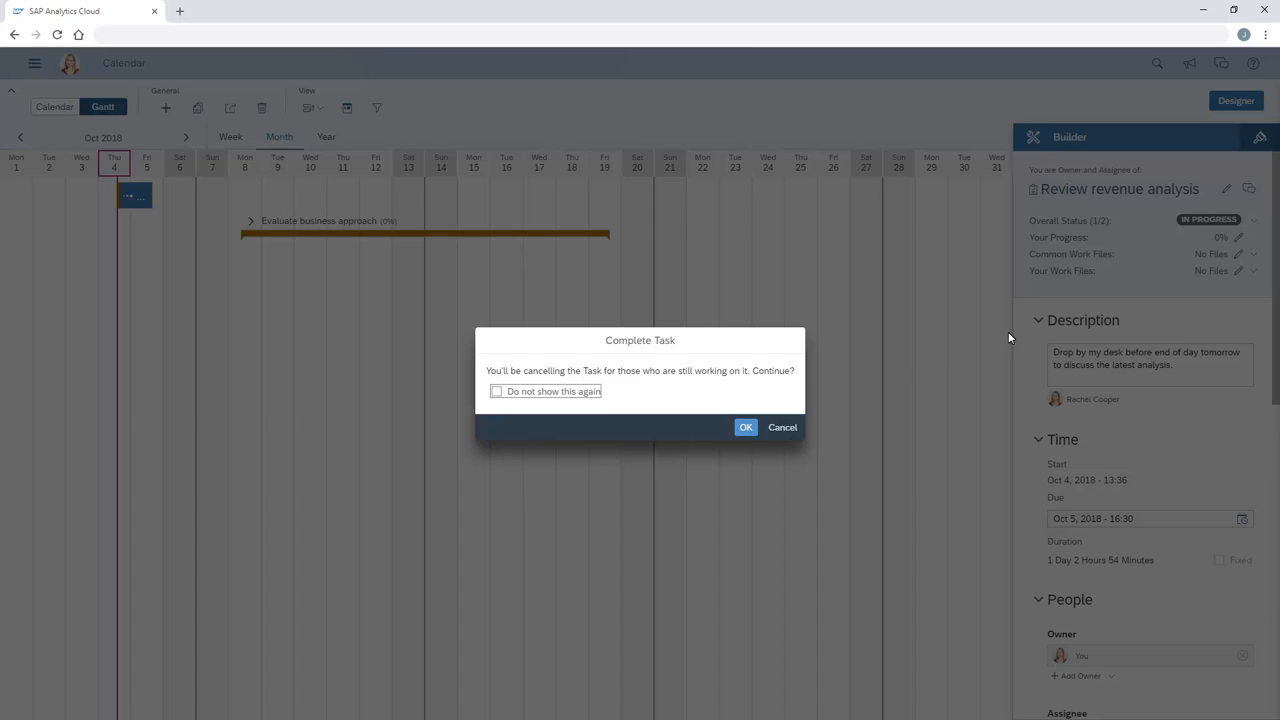
click(746, 430)
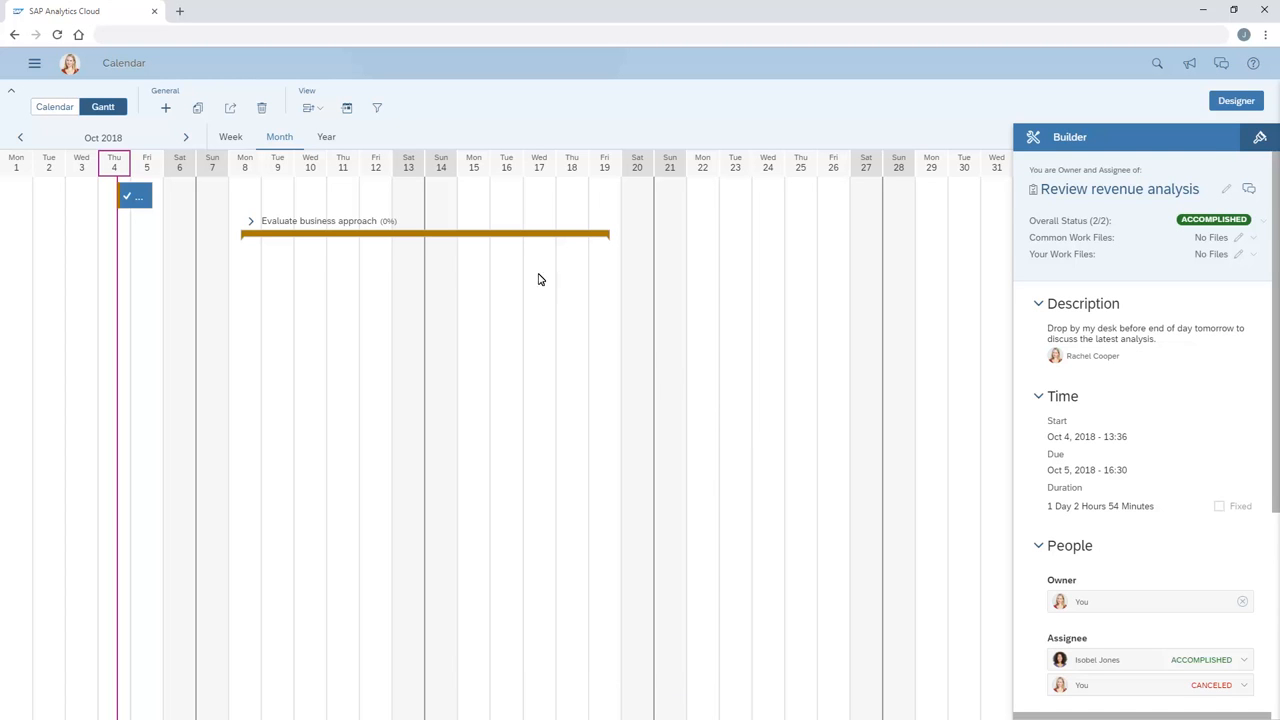
- Look at the Gantt chart's sorting options and filter the chart to elements with the status Accomplished
click(320, 110)
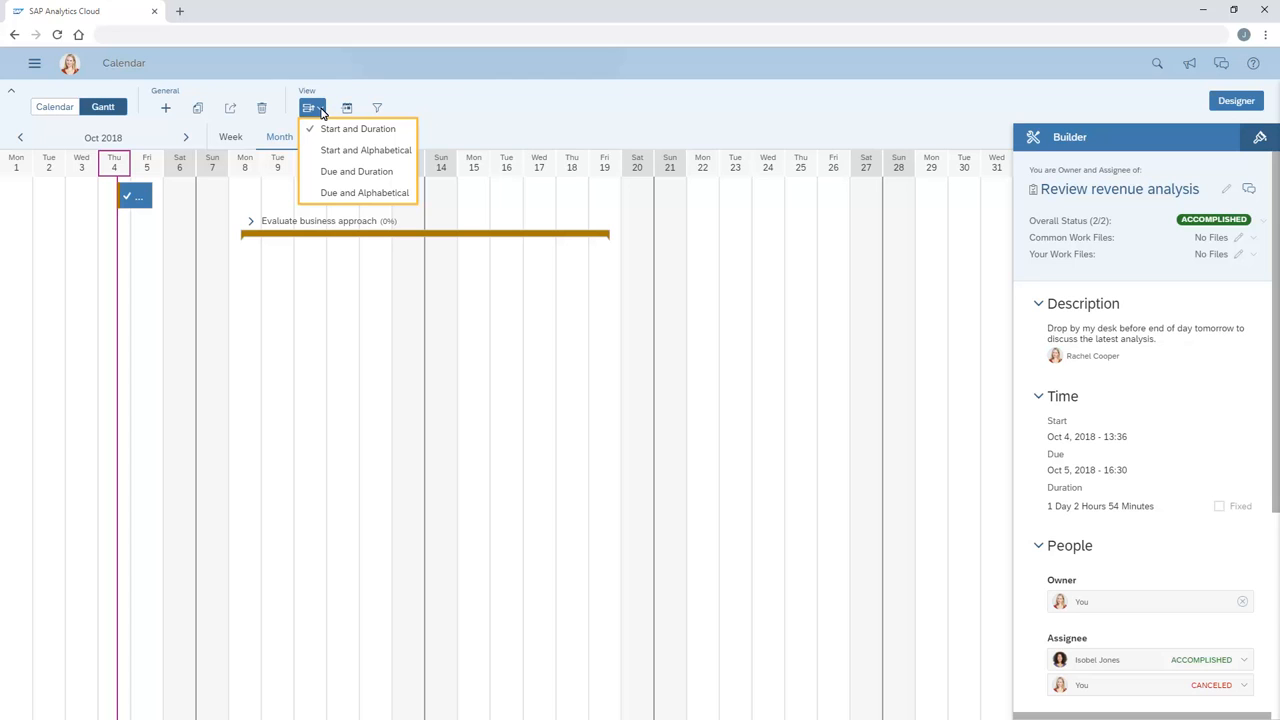
click(377, 108)
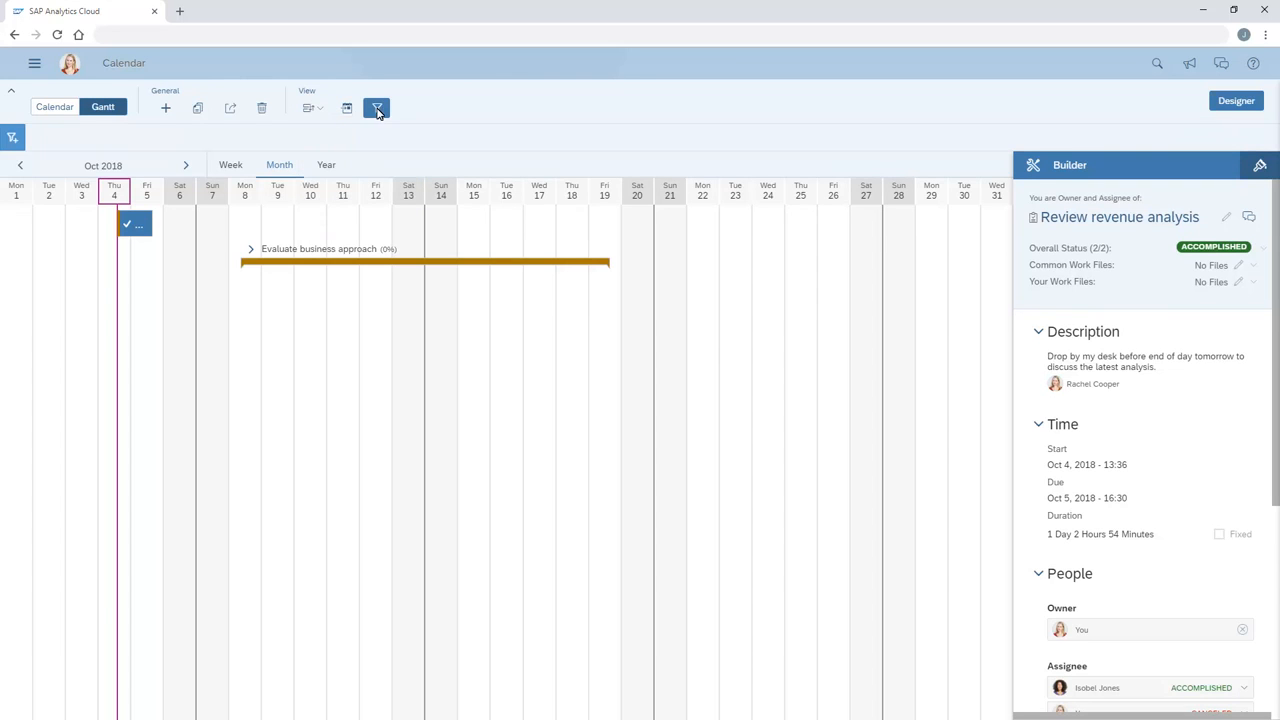
click(12, 142)
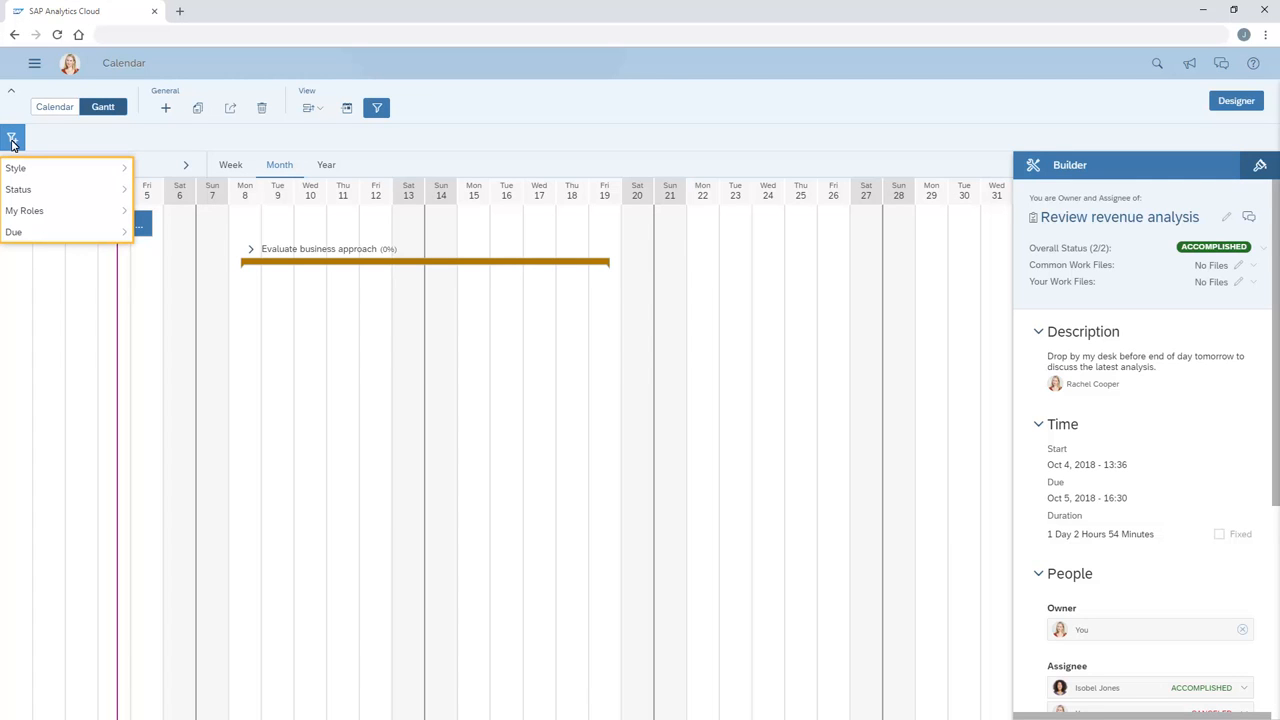
click(20, 192)
click(16, 310)
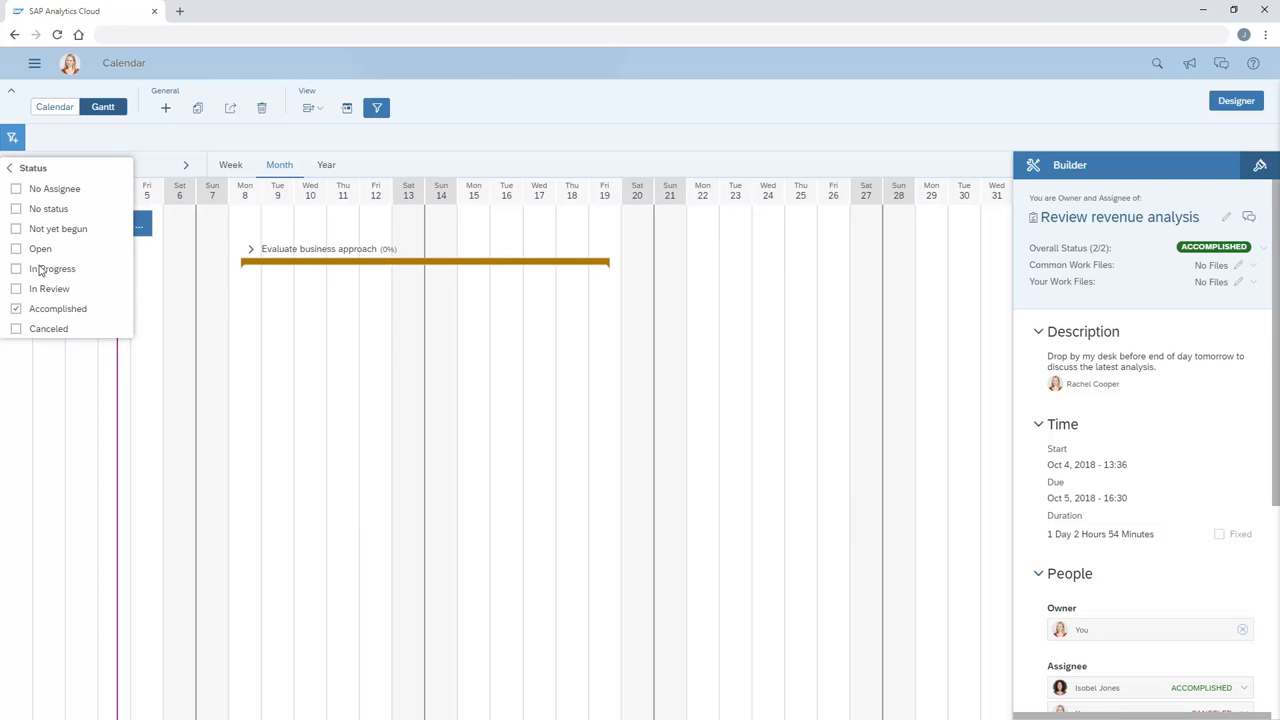
click(107, 149)
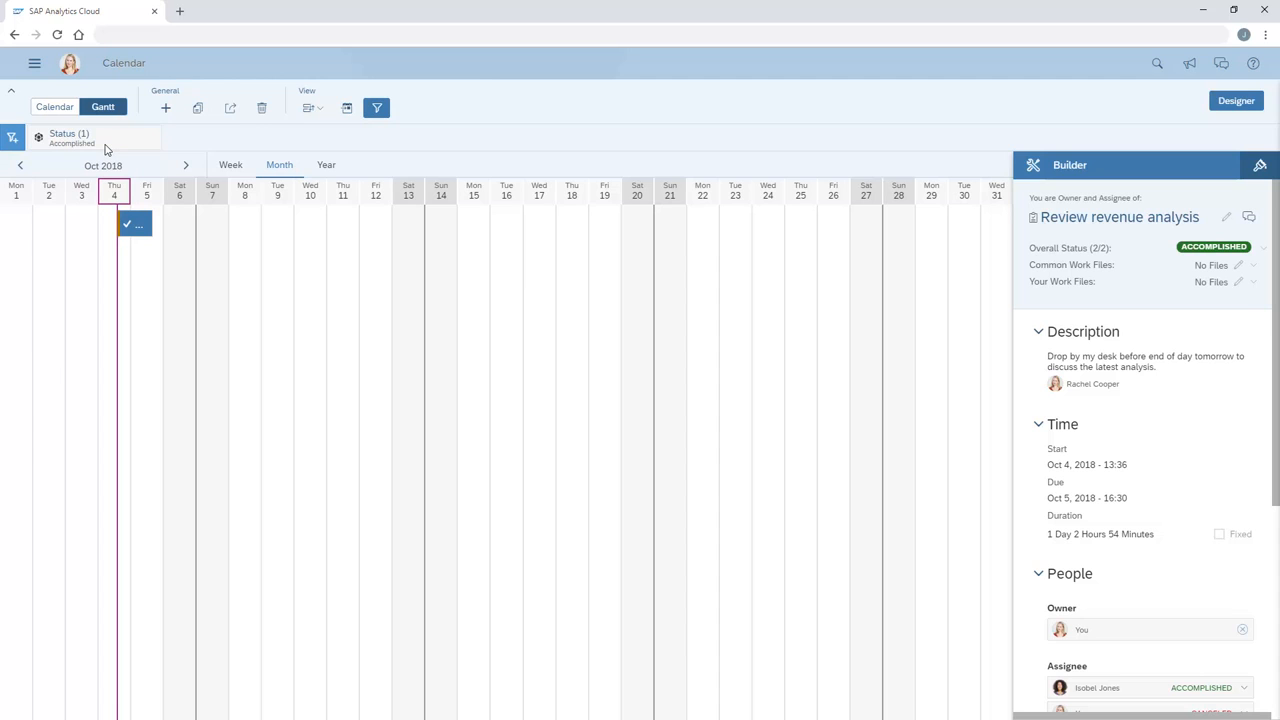